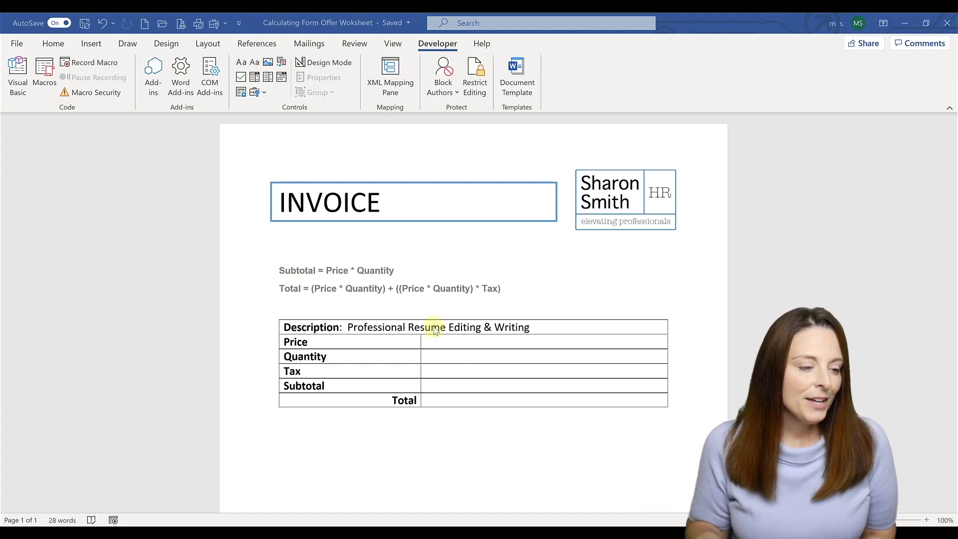
- Insert a legacy text form field into the Price cell and select it
click(455, 342)
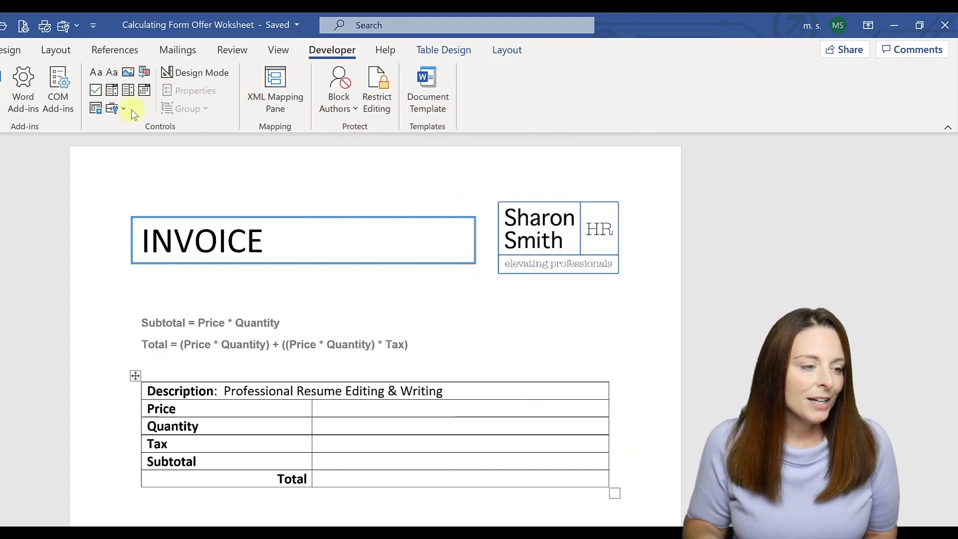
click(123, 110)
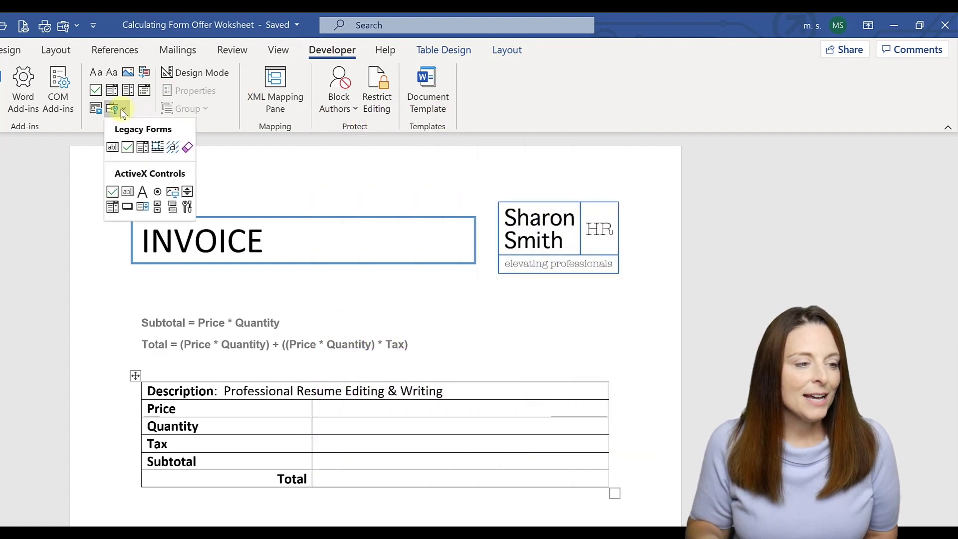
click(112, 148)
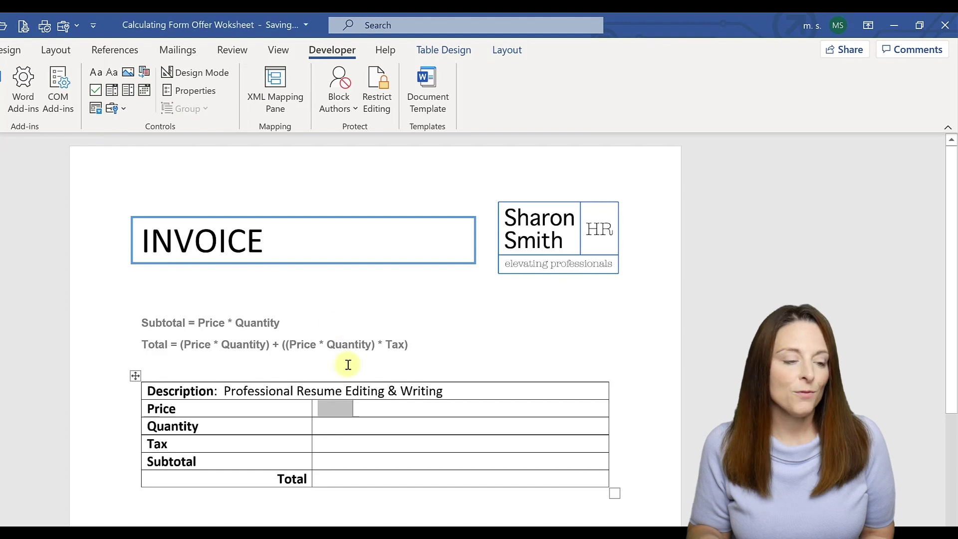
click(343, 406)
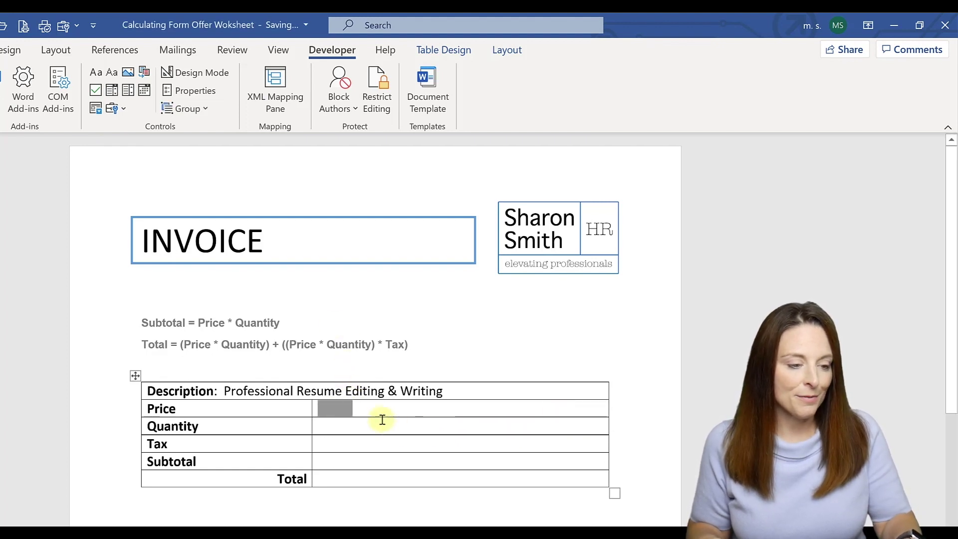
- Paste copies of the form field into the Quantity, Tax, Subtotal and Total cells
click(352, 424)
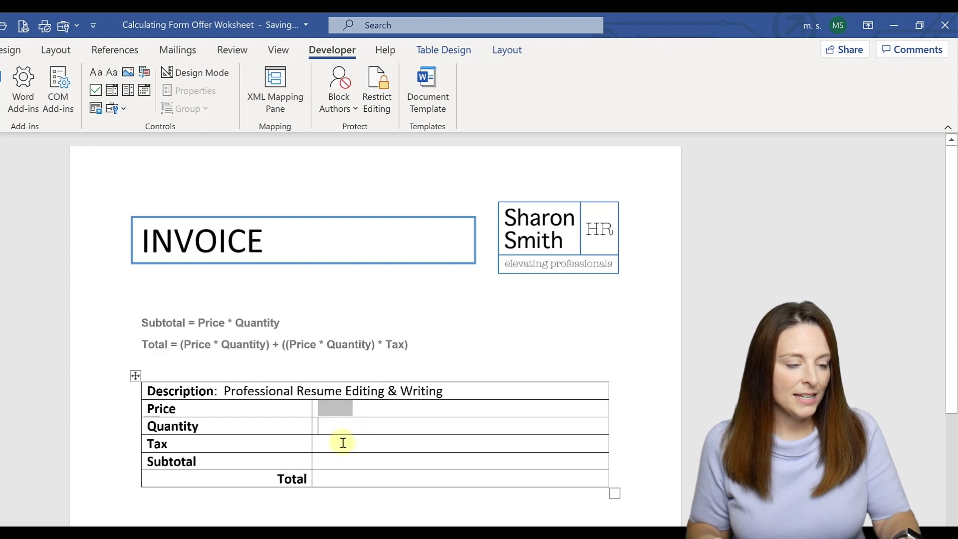
key(ctrl+v)
click(336, 445)
key(ctrl+v)
click(334, 462)
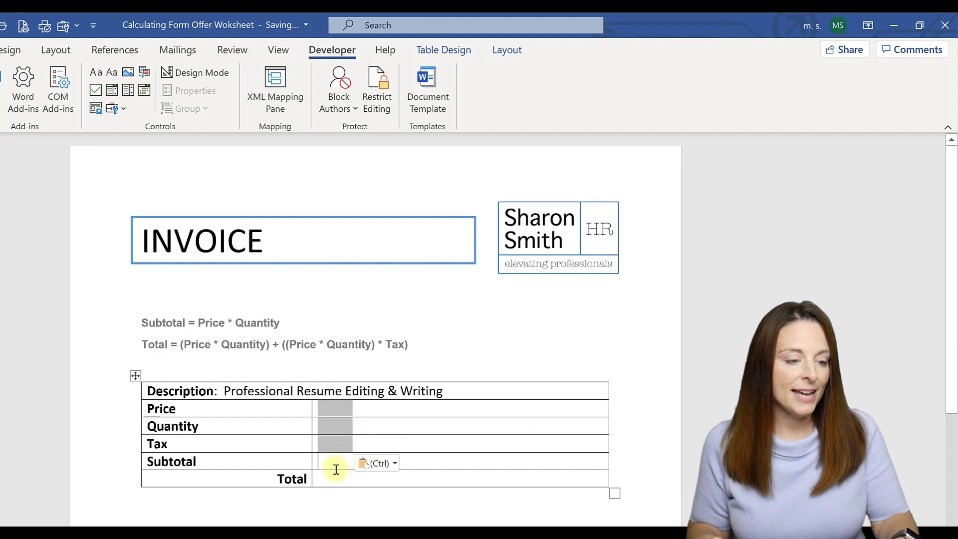
key(ctrl+v)
click(337, 479)
key(ctrl+v)
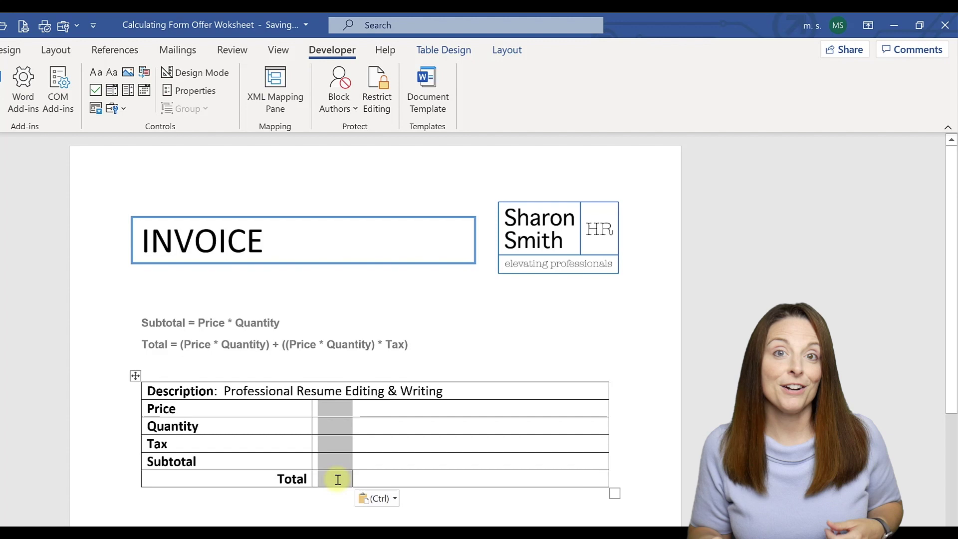
- Make the Price field a Number in $#,##0.00;($#,##0.00) format, bookmarked Price
click(331, 411)
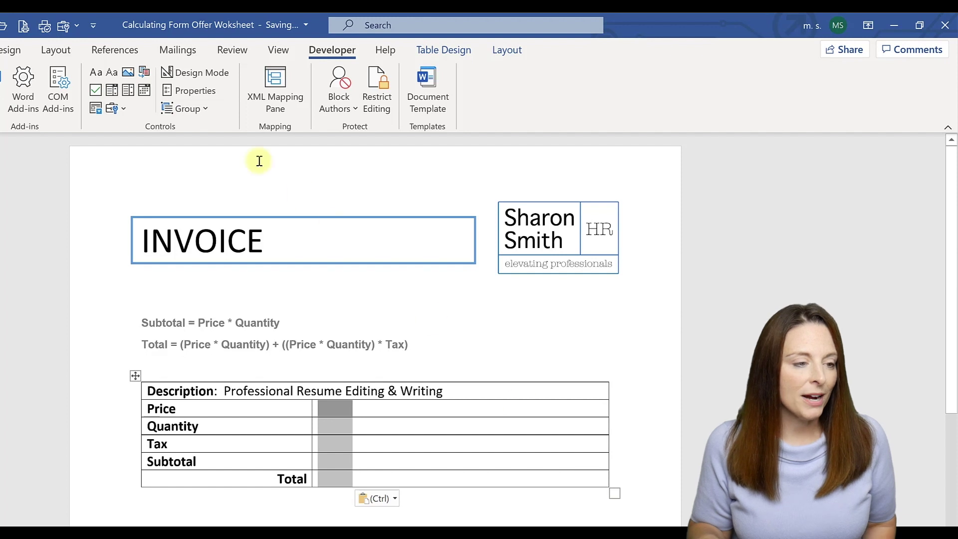
click(201, 95)
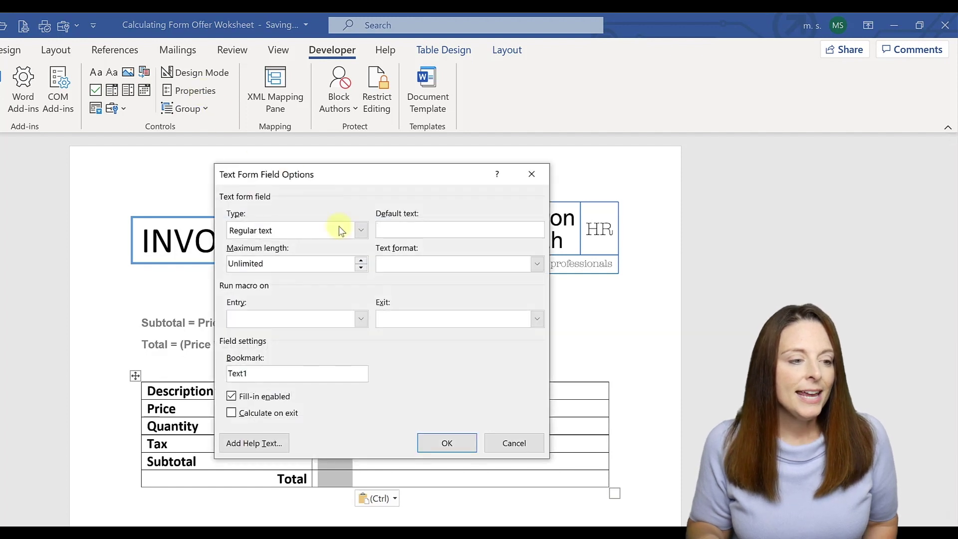
click(362, 229)
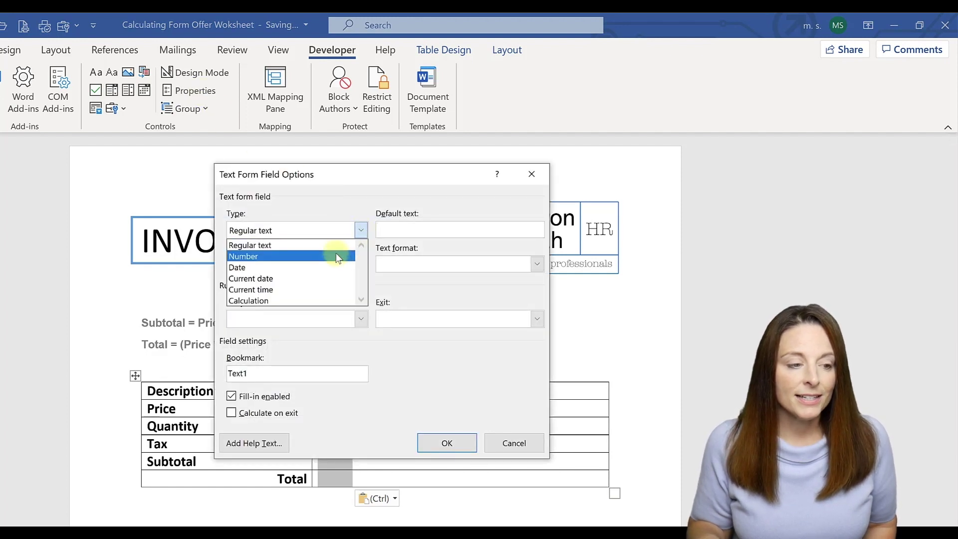
click(339, 254)
click(537, 264)
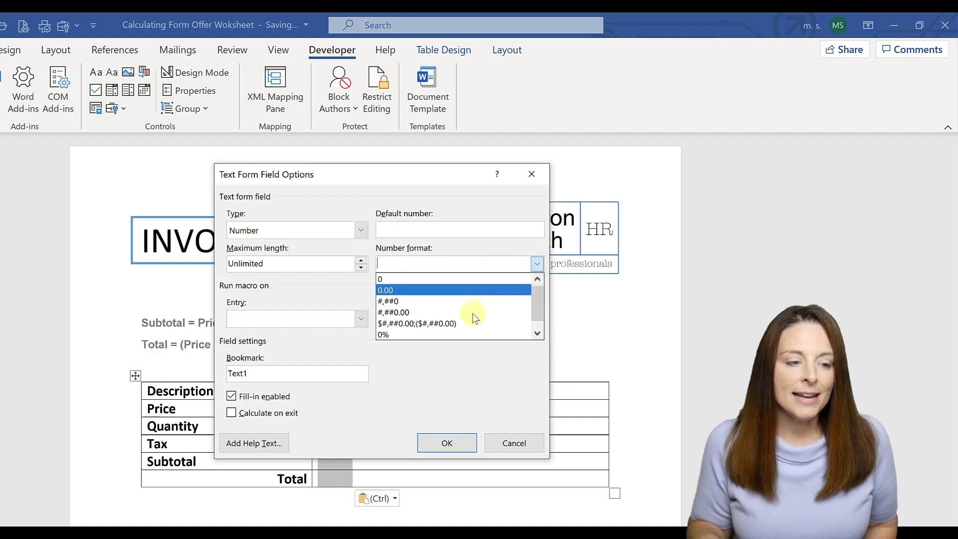
click(463, 326)
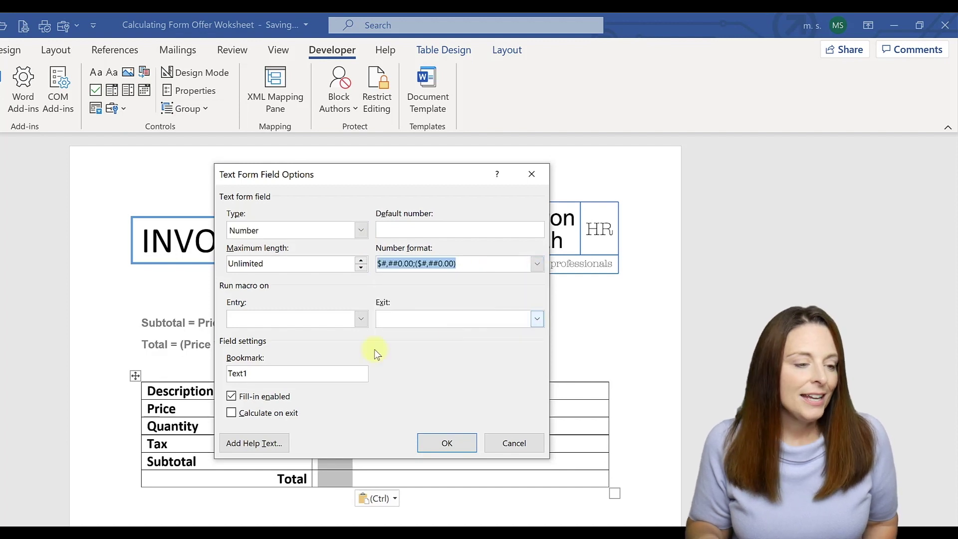
drag(272, 376, 236, 377)
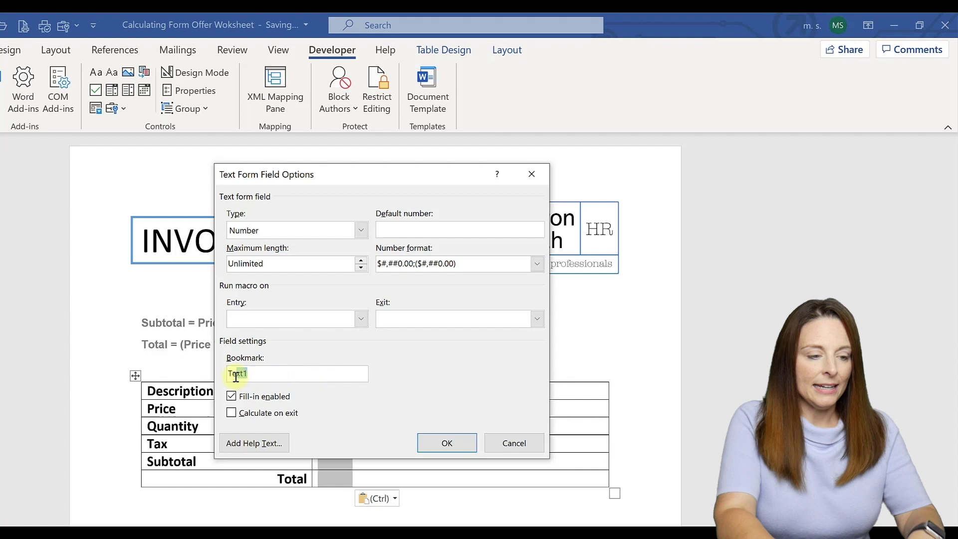
key(BackSpace)
text(Pric)
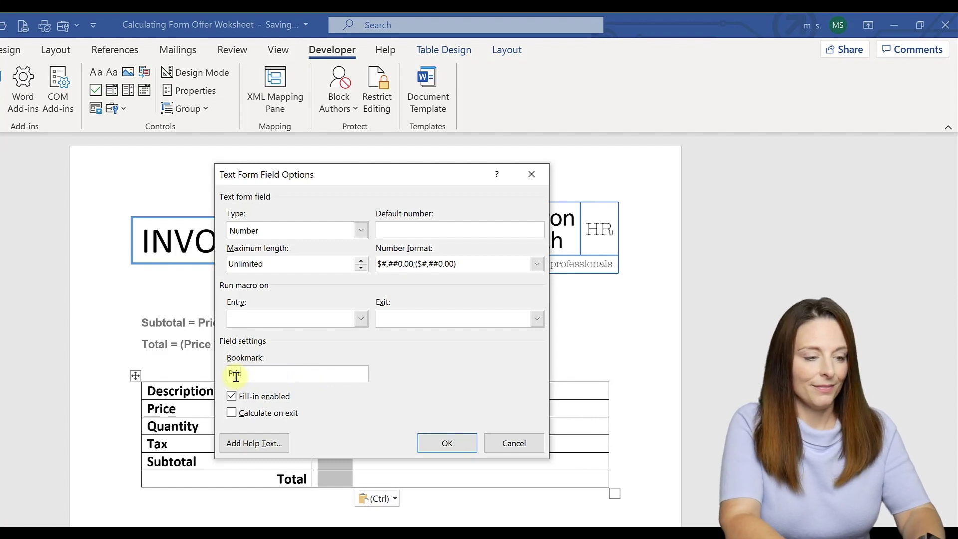
text(e)
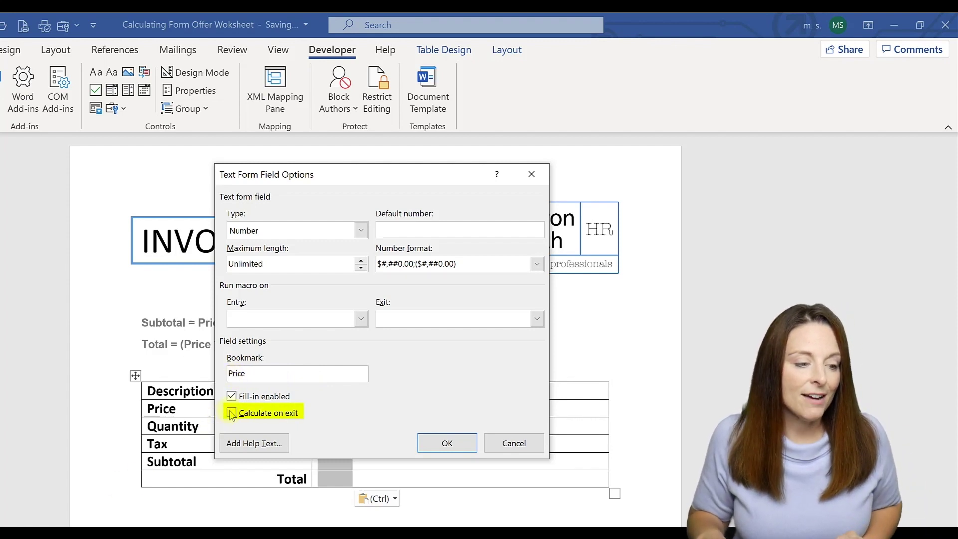
click(443, 440)
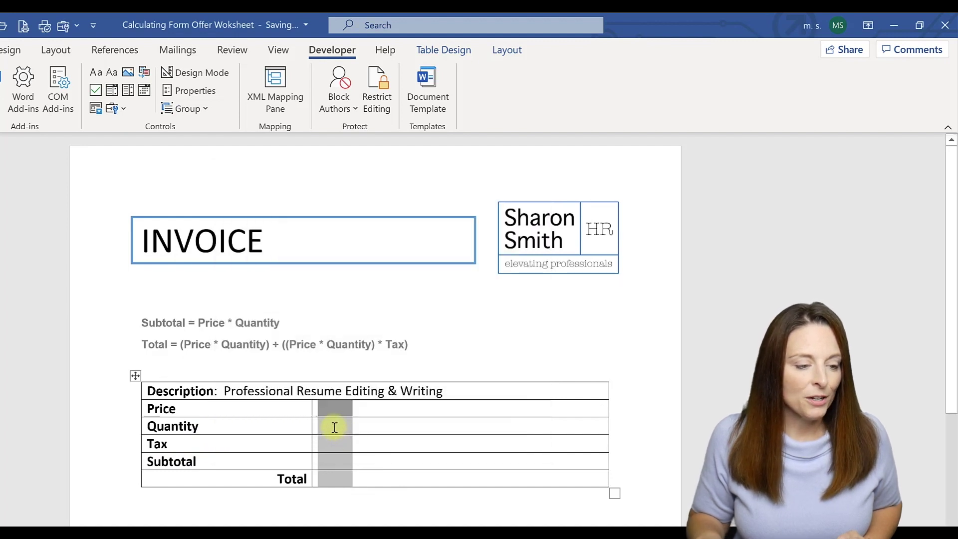
- Give the Quantity field Number type, format 0, bookmark Quantity, and calculate on exit
right_click(333, 427)
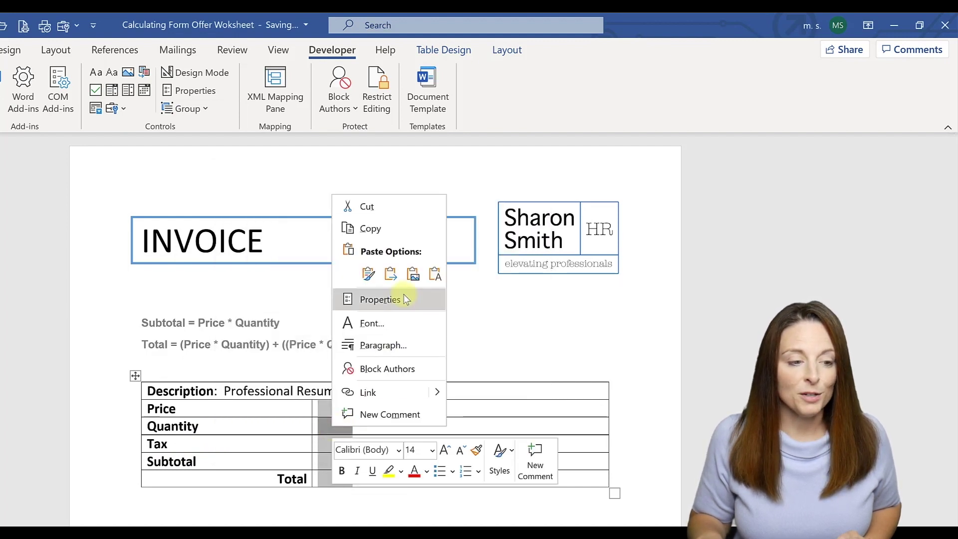
click(403, 299)
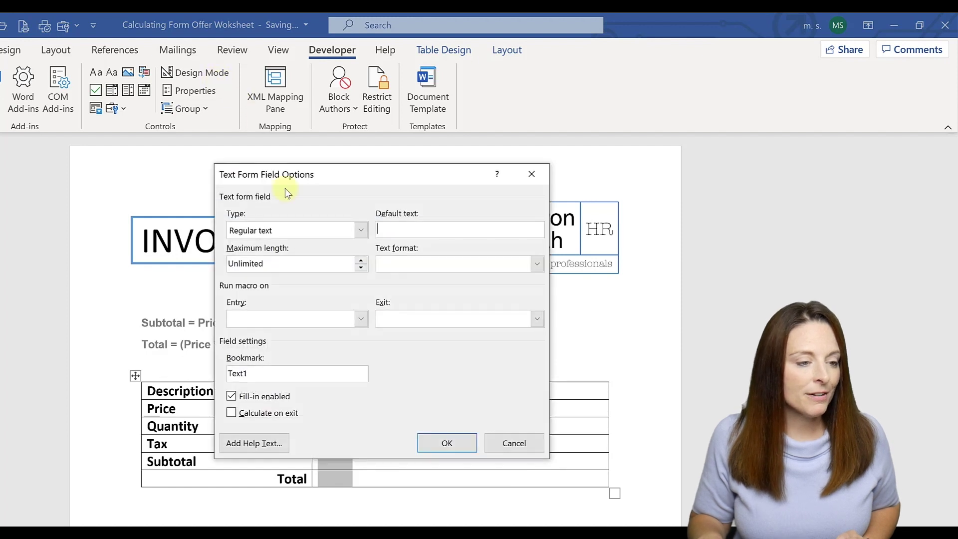
click(360, 230)
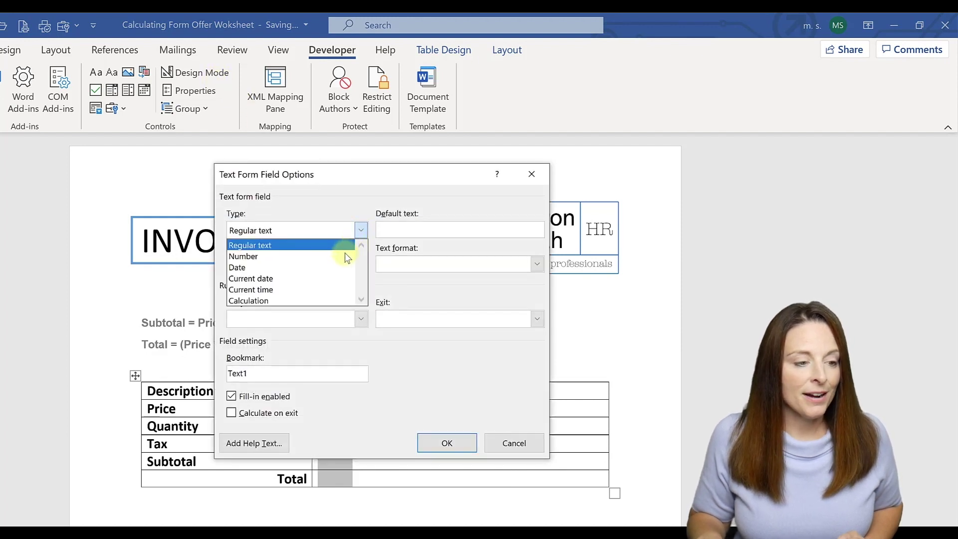
click(348, 257)
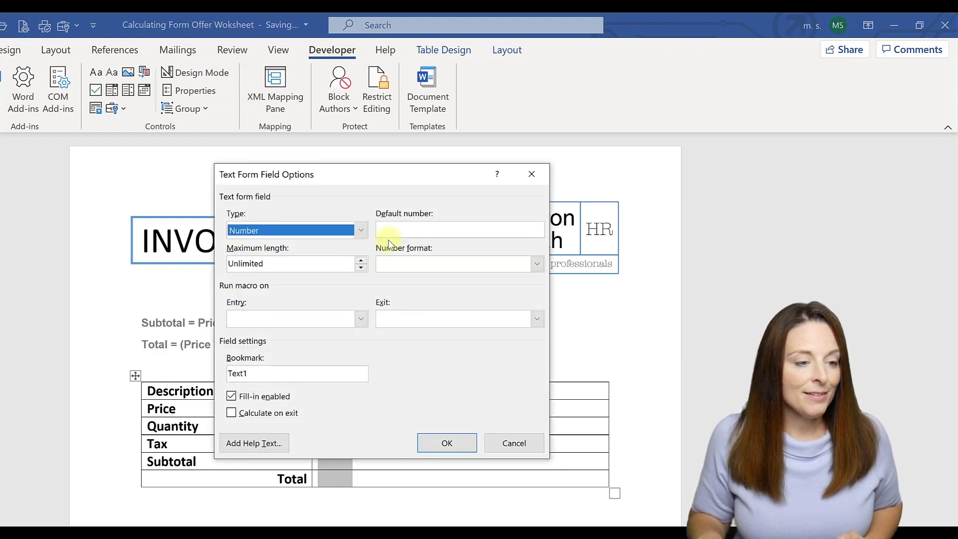
click(536, 265)
click(504, 279)
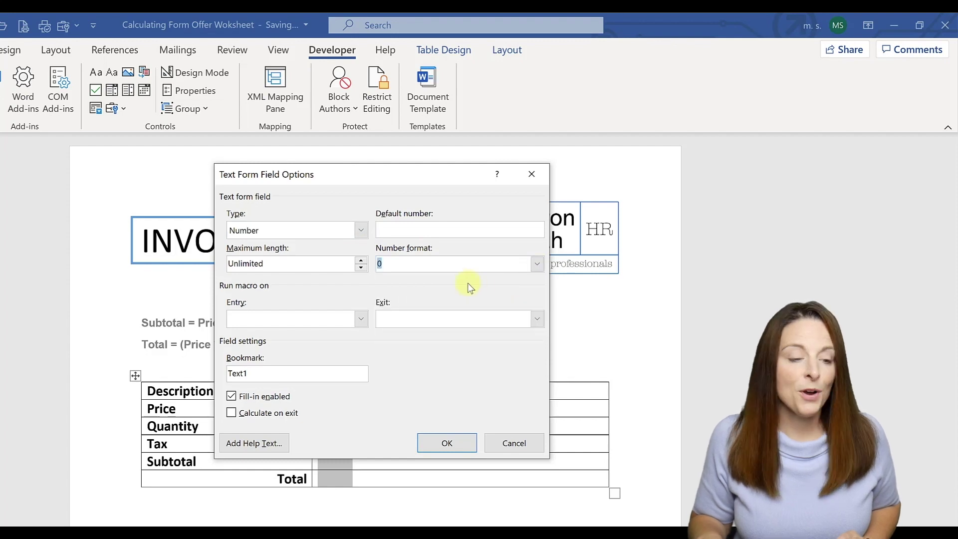
drag(229, 374, 325, 376)
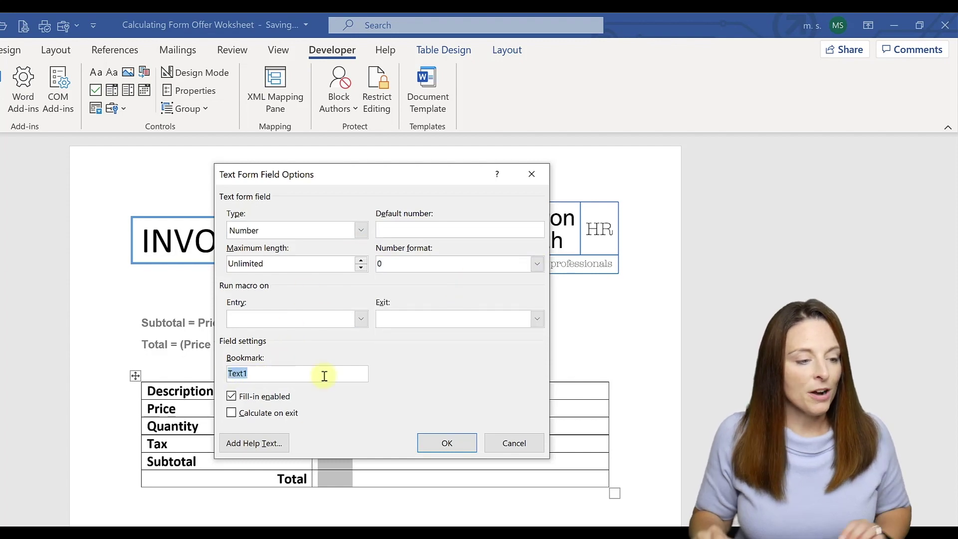
text(Qu)
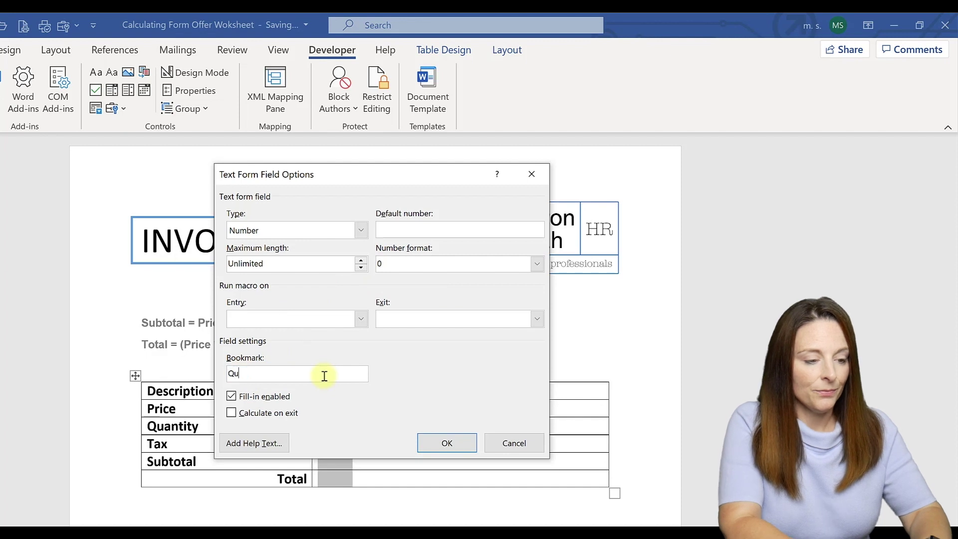
text(antity)
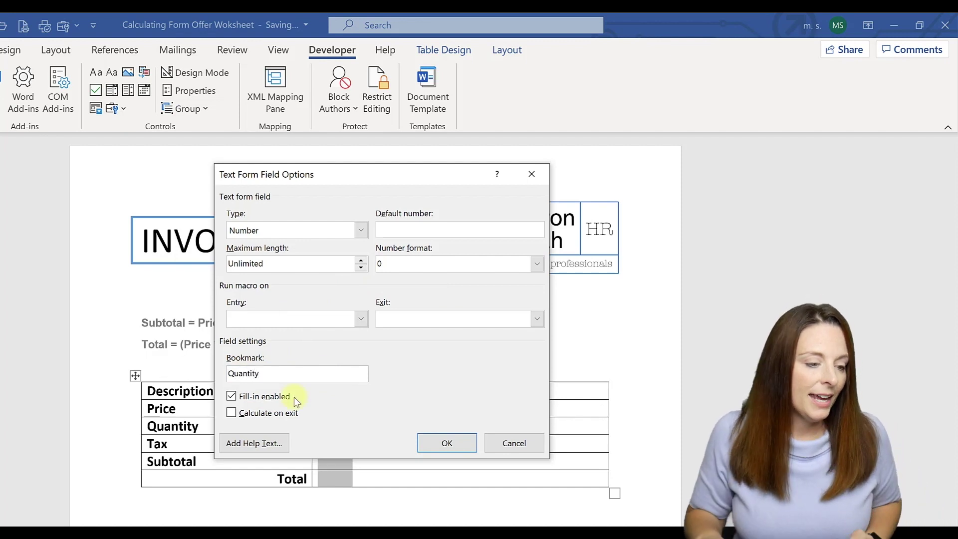
click(232, 413)
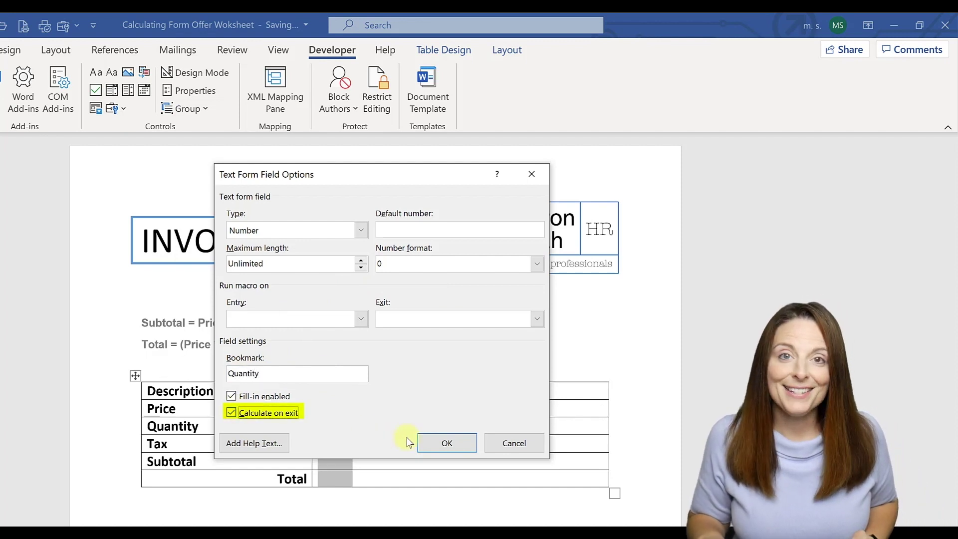
- Apply the Quantity settings, then make the Tax field a Number in 0% format
click(447, 444)
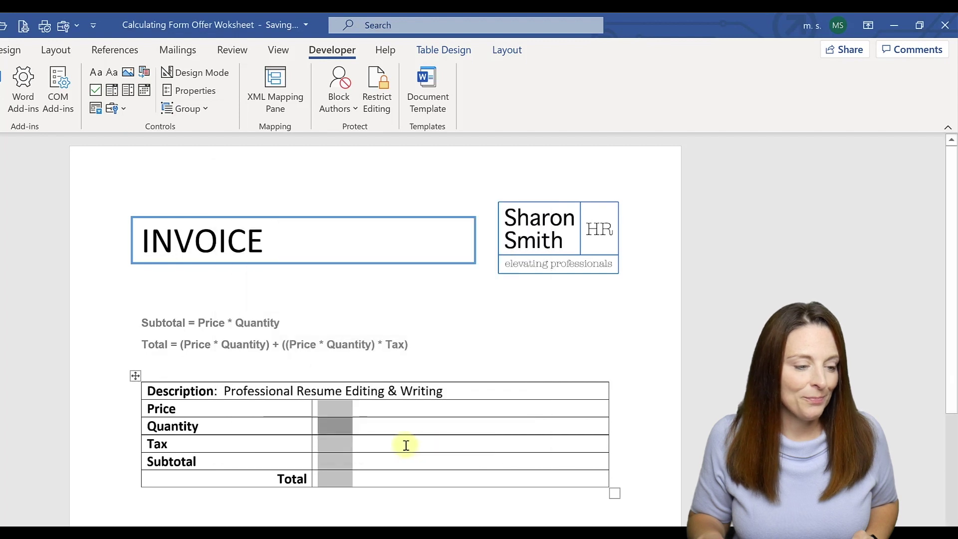
double_click(335, 445)
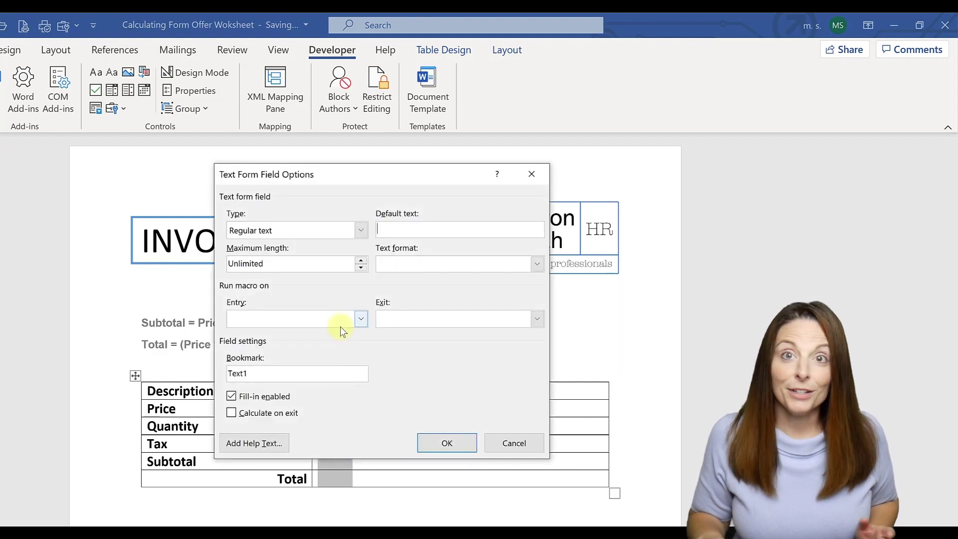
click(360, 231)
click(318, 256)
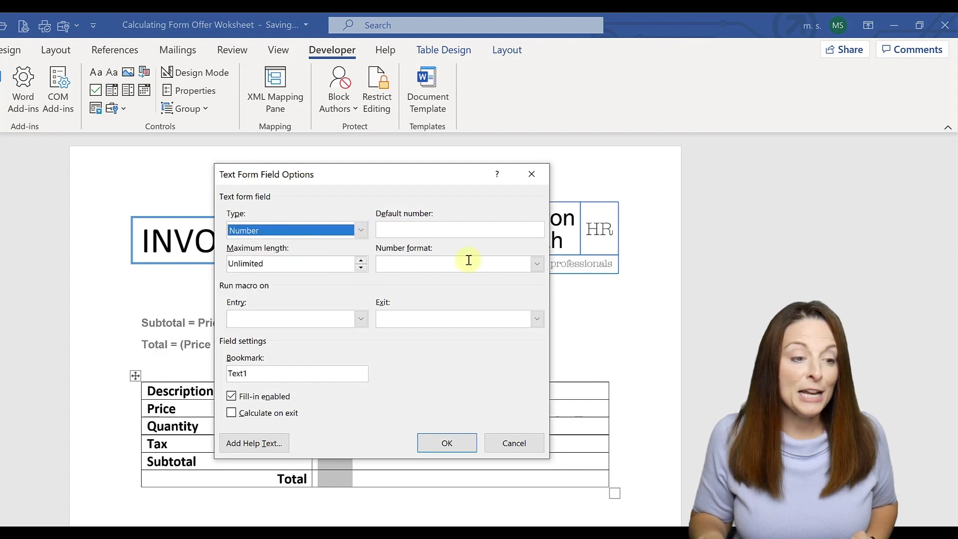
click(536, 265)
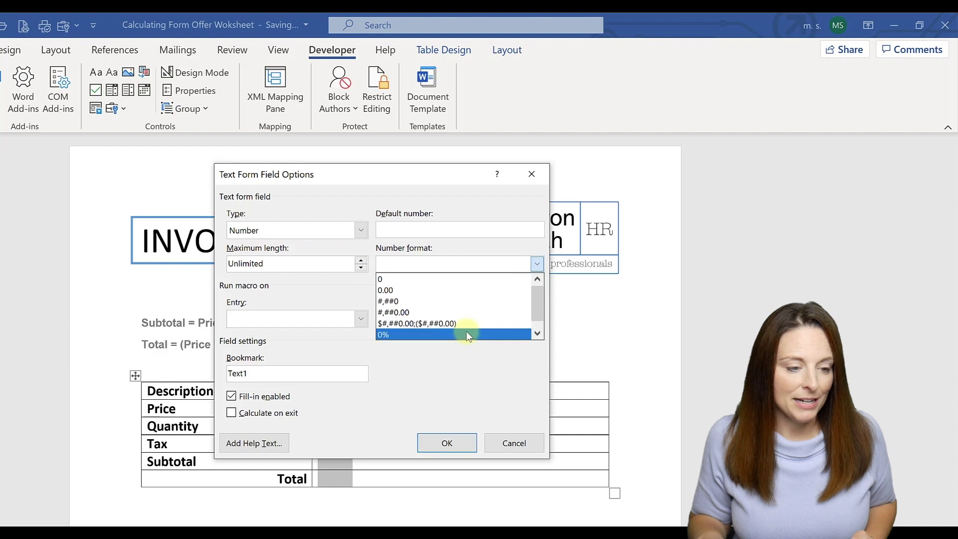
click(466, 332)
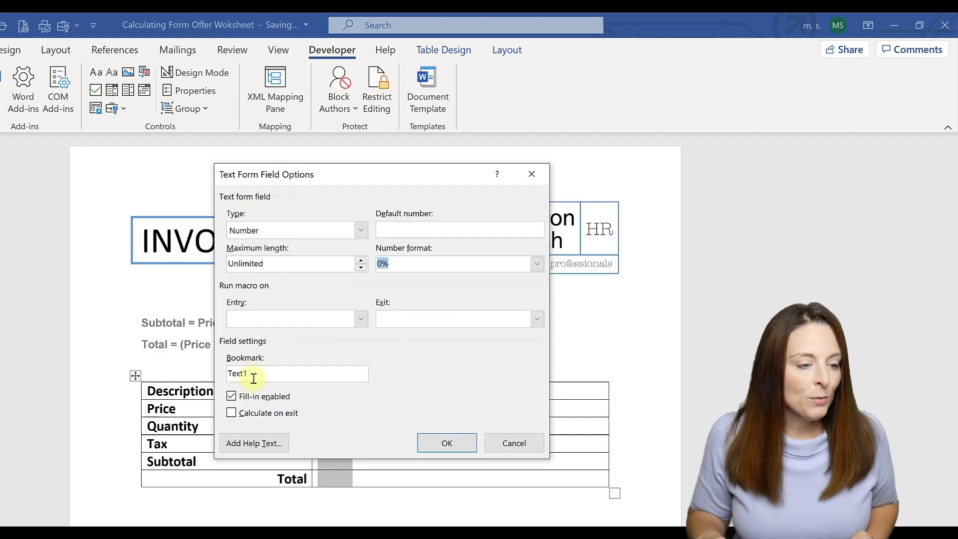
- Bookmark the Tax field as Tax, confirm it, and bring up the Subtotal field's options
drag(253, 379, 218, 378)
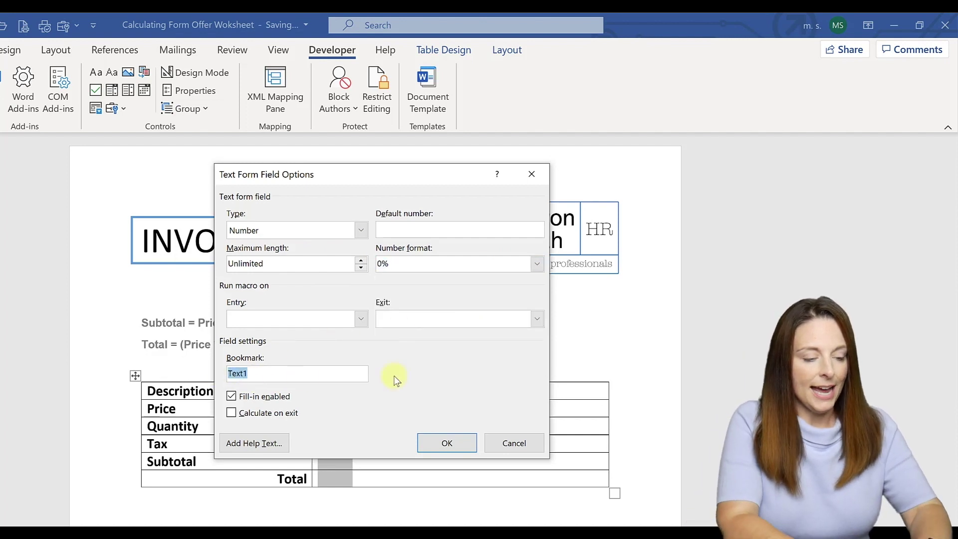
text(Tax)
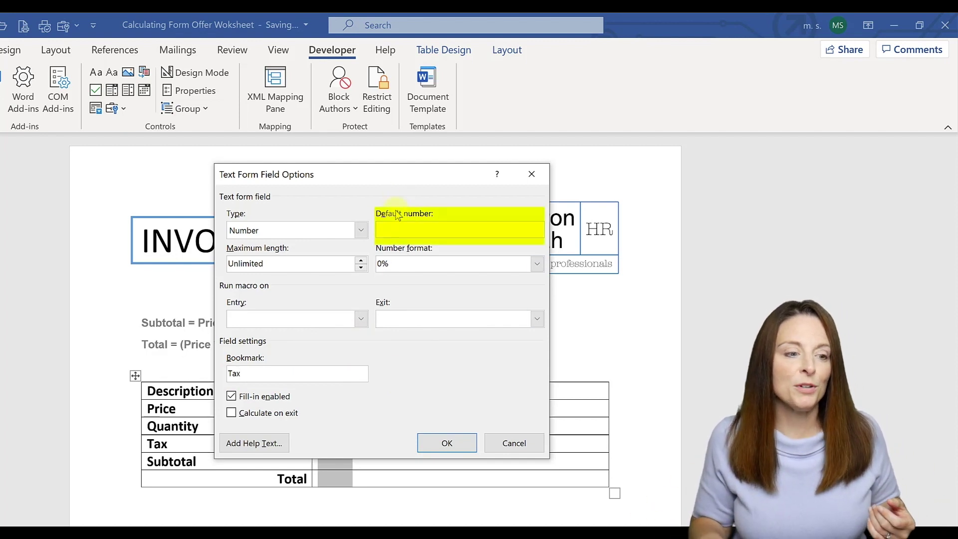
click(396, 229)
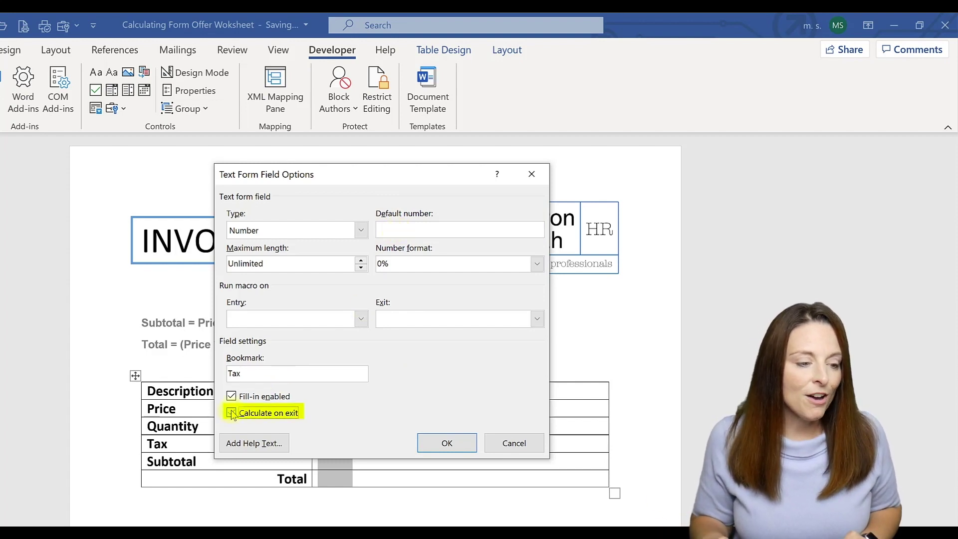
click(448, 442)
right_click(332, 464)
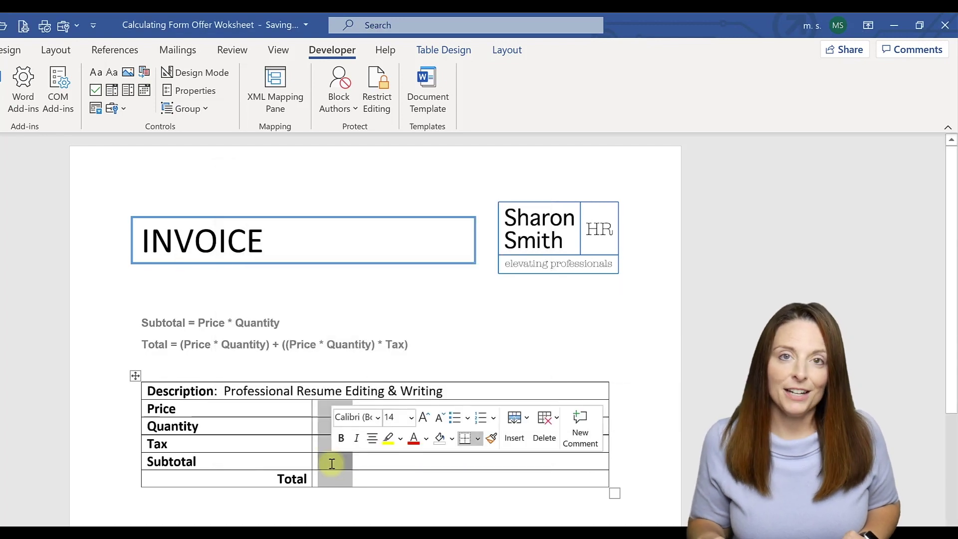
double_click(332, 463)
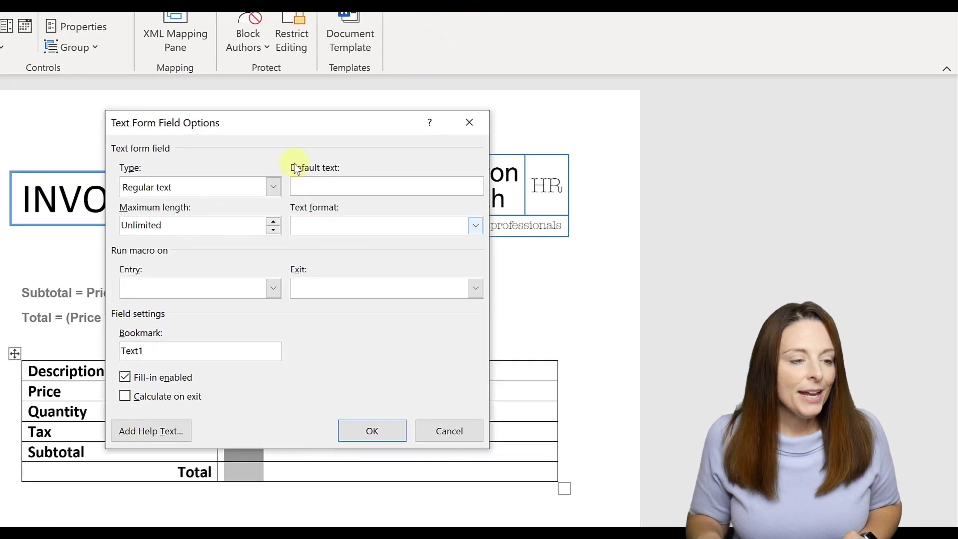
- Make Subtotal a Calculation of =Price * Quantity in two-decimal currency format, bookmarked Subtotal
drag(297, 118, 409, 82)
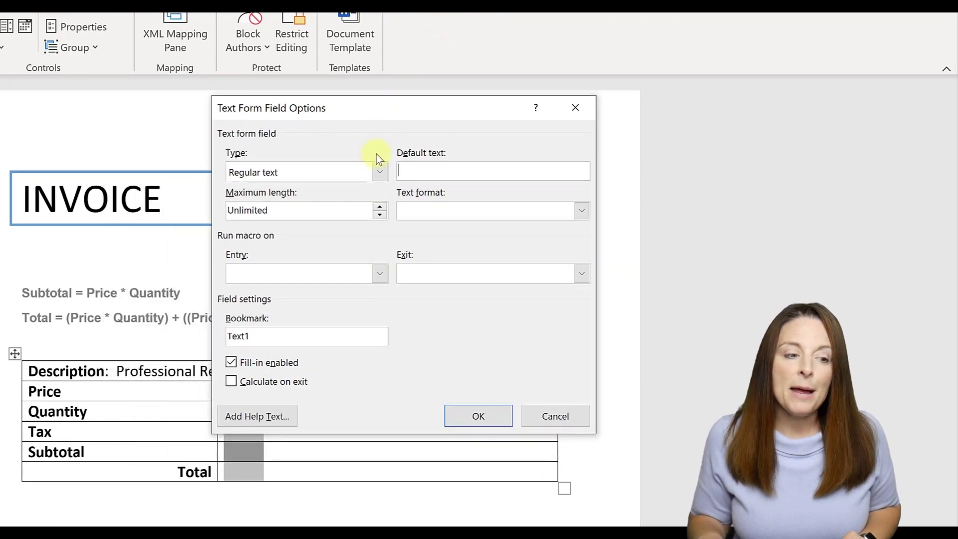
click(380, 172)
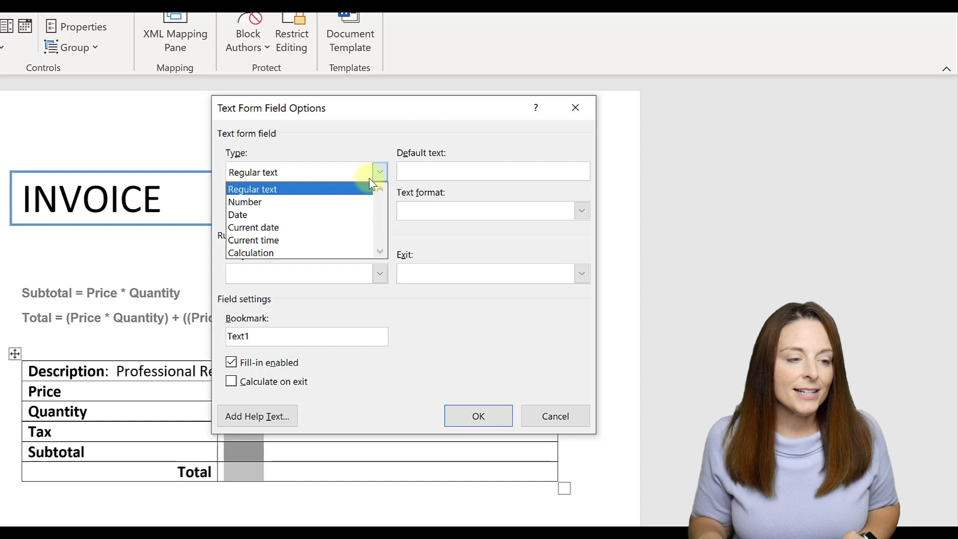
click(295, 253)
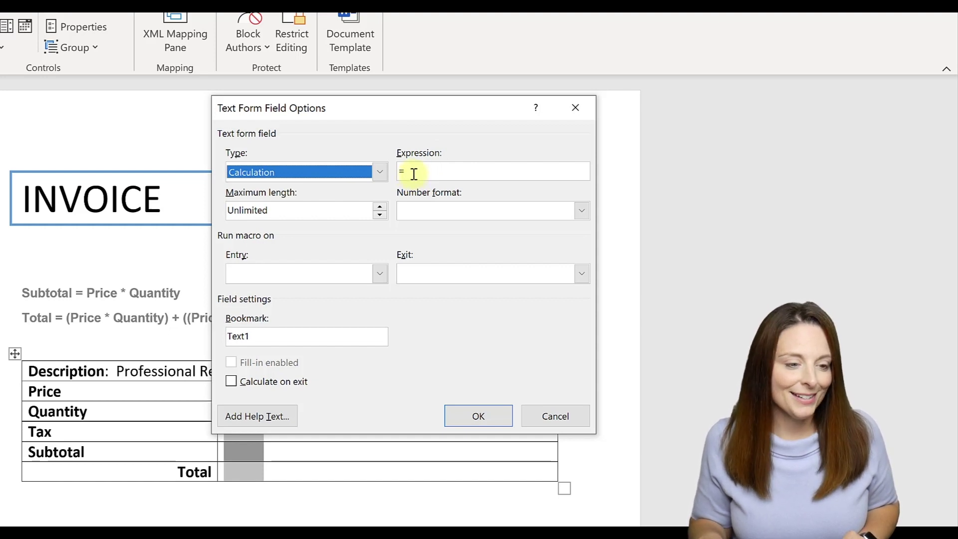
click(453, 173)
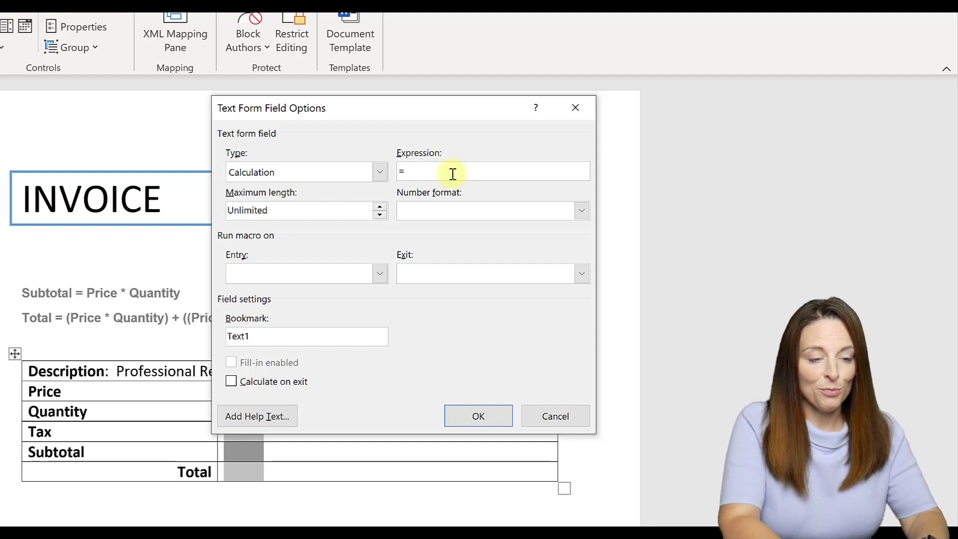
text(Price )
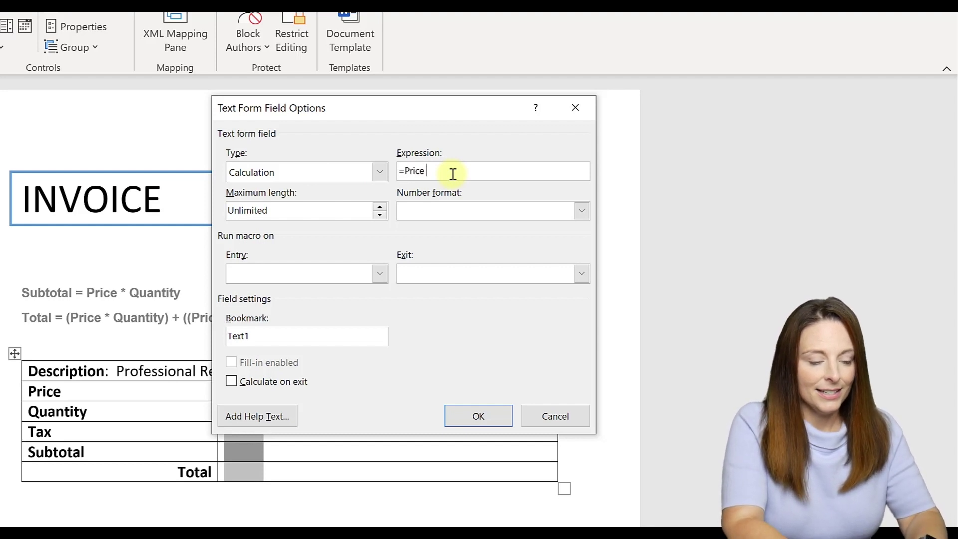
text(* Quan)
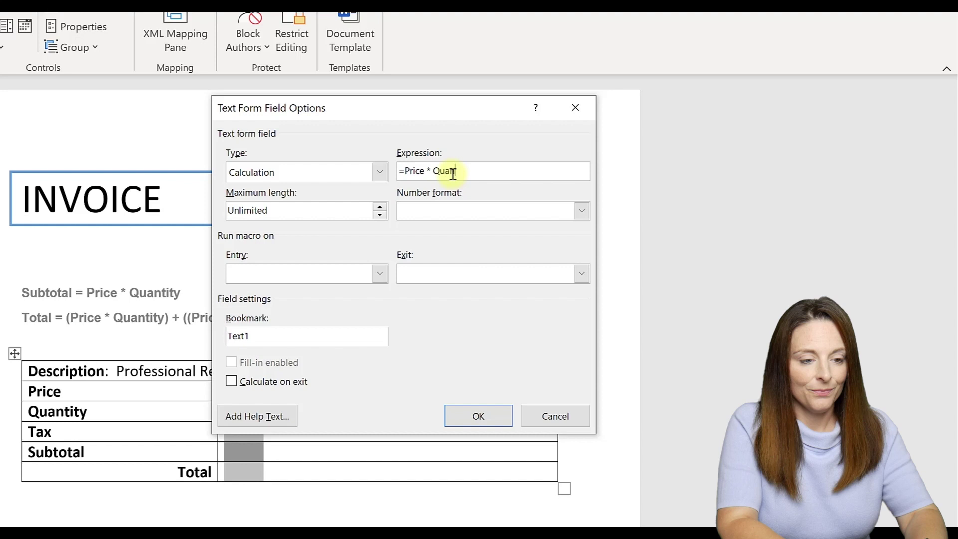
text(tity)
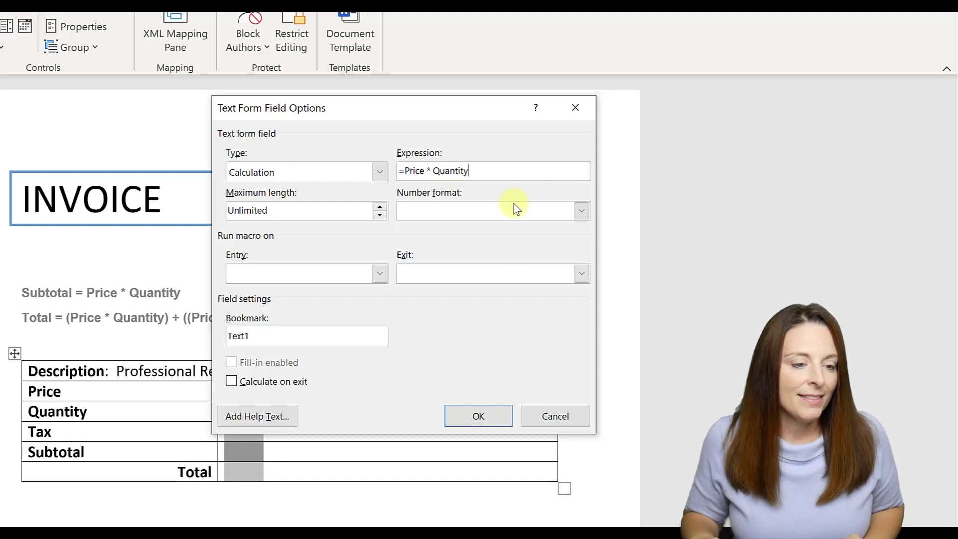
click(582, 211)
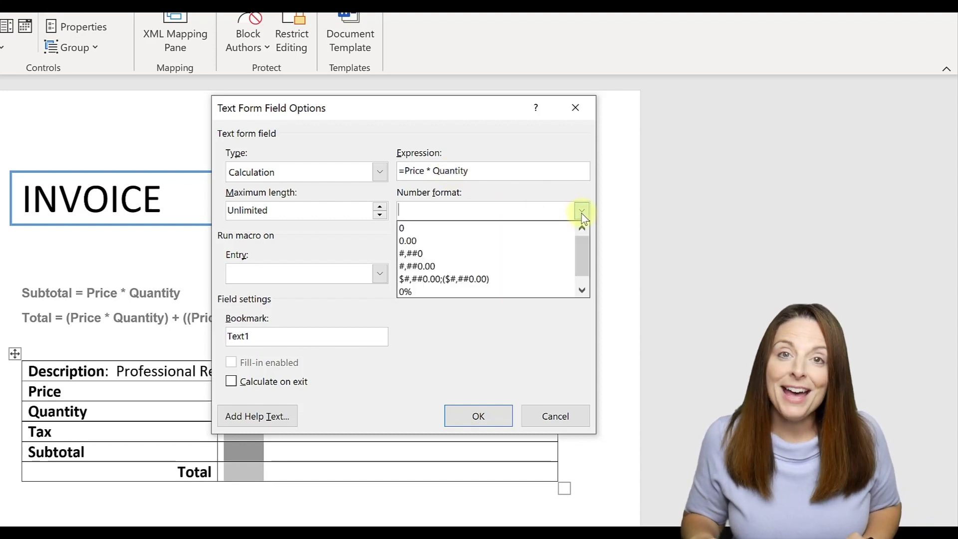
click(537, 279)
double_click(235, 336)
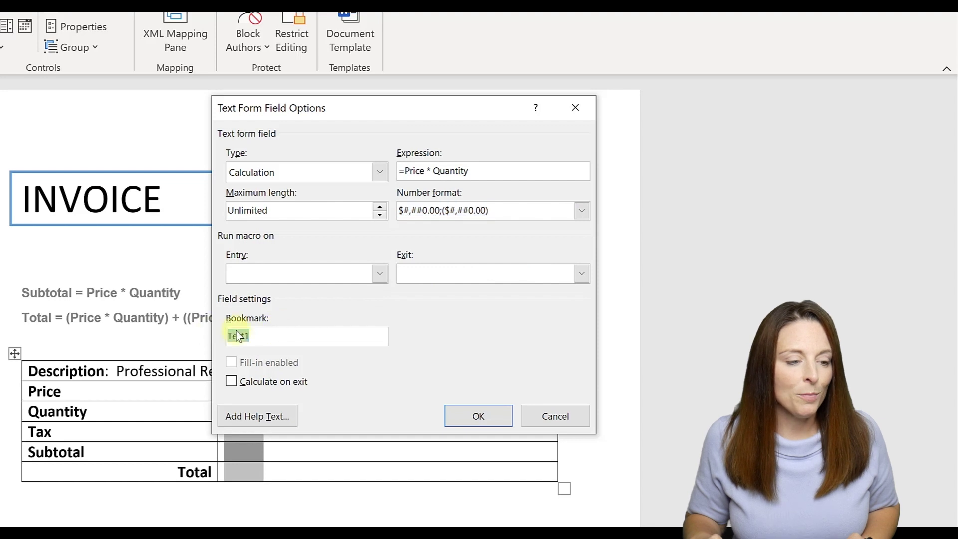
text(Sub)
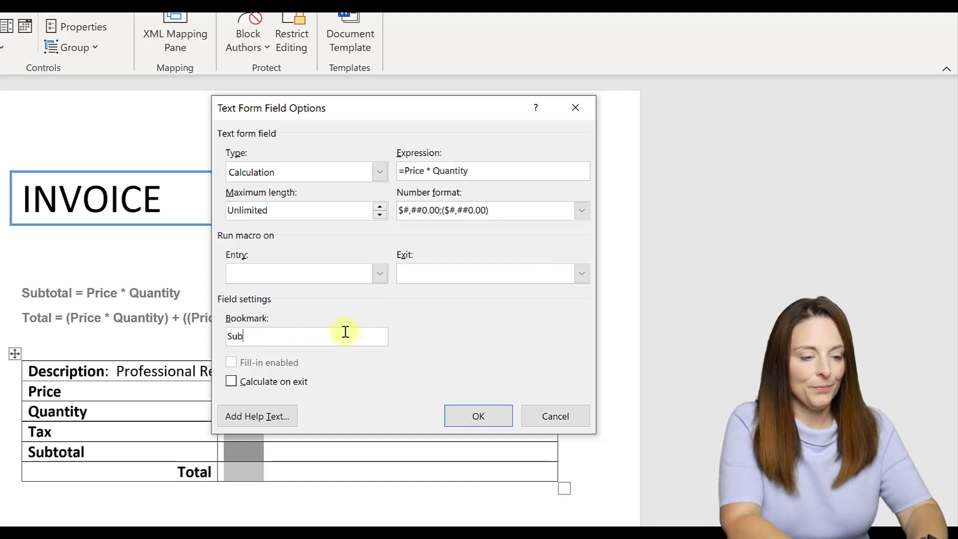
text(total)
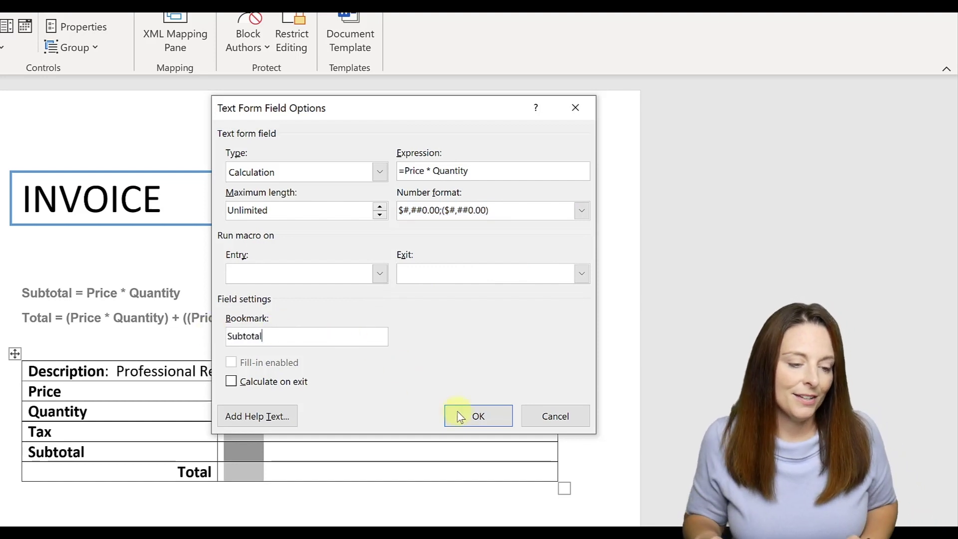
click(469, 417)
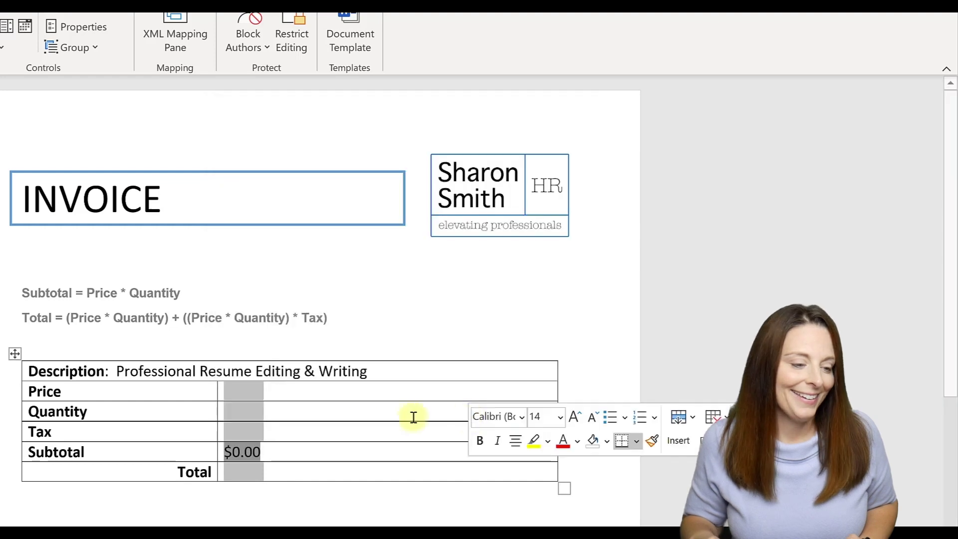
- Open the Total field's settings, cancel, and select the Total formula text on the page
double_click(245, 472)
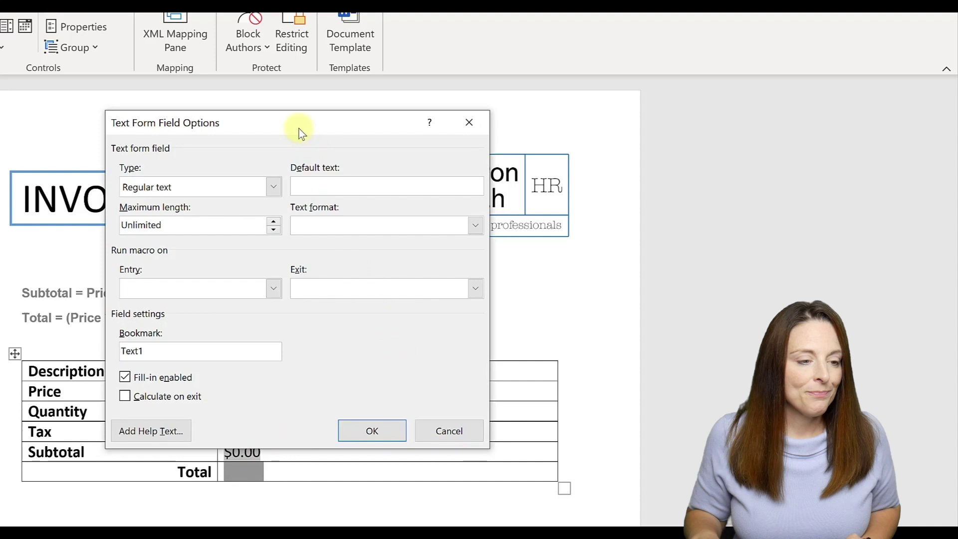
drag(299, 129, 543, 112)
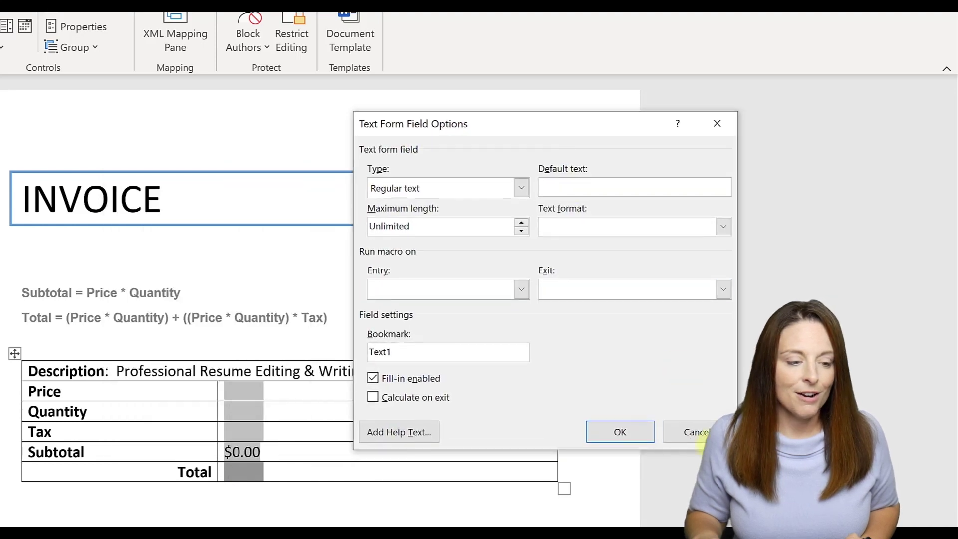
click(698, 432)
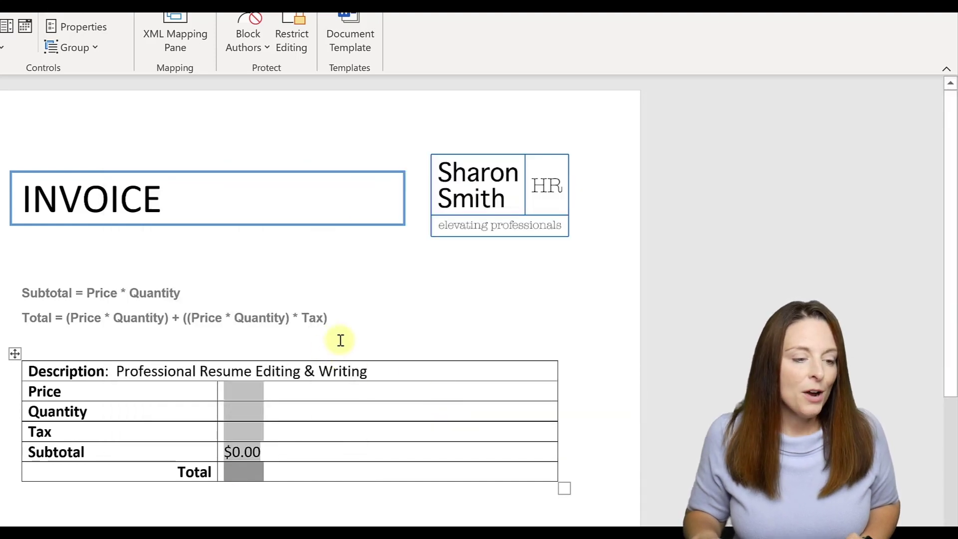
drag(333, 320, 70, 313)
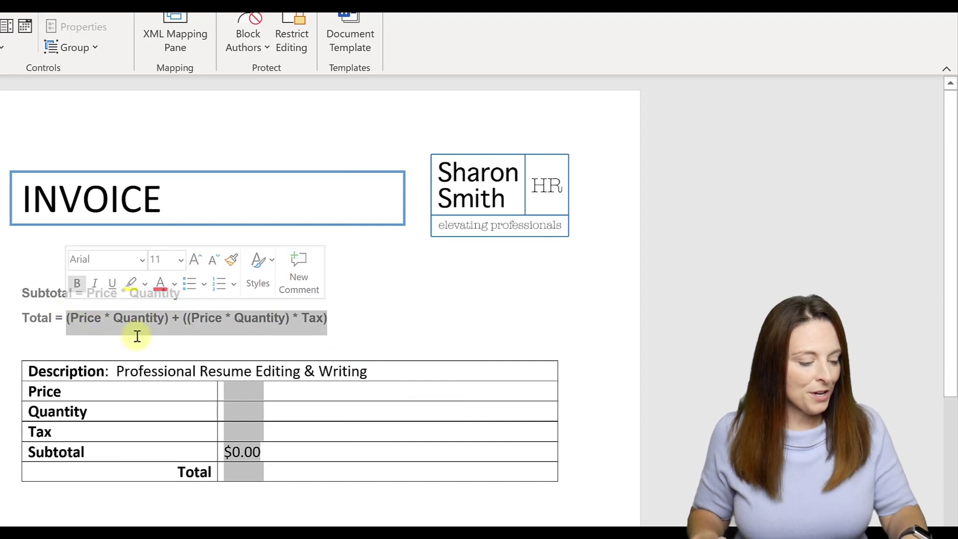
- Make Total a Calculation of =(Price * Quantity) + ((Price * Quantity) * Tax), currency, bookmarked Total
double_click(240, 471)
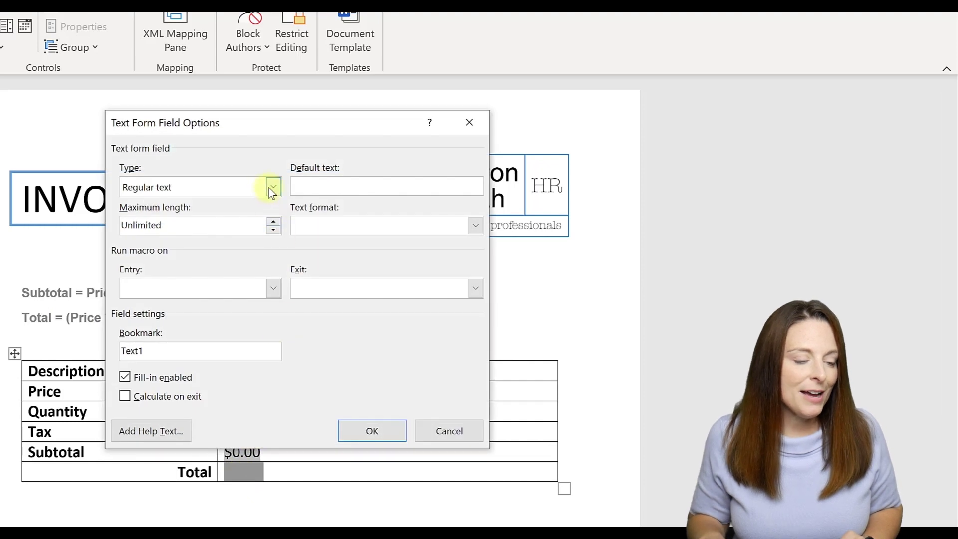
click(273, 187)
click(215, 268)
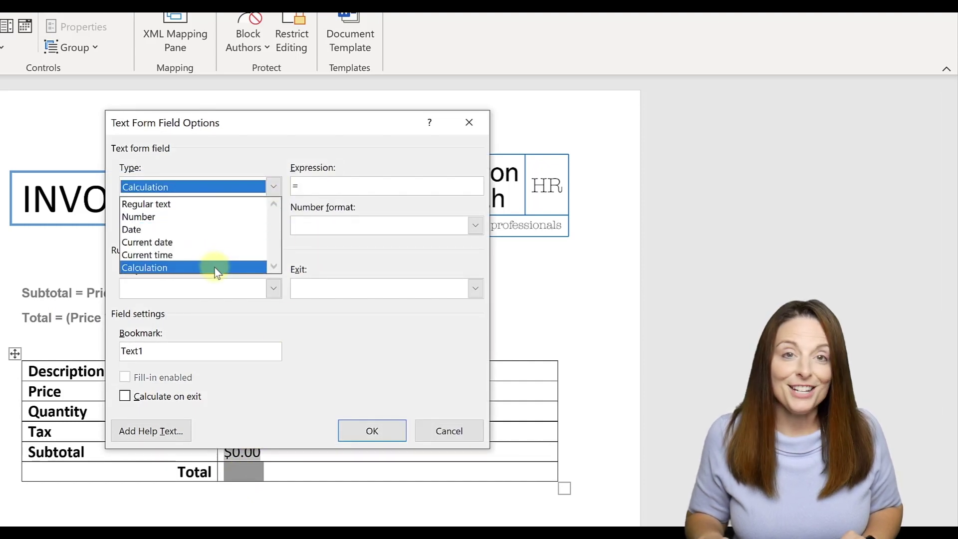
click(333, 185)
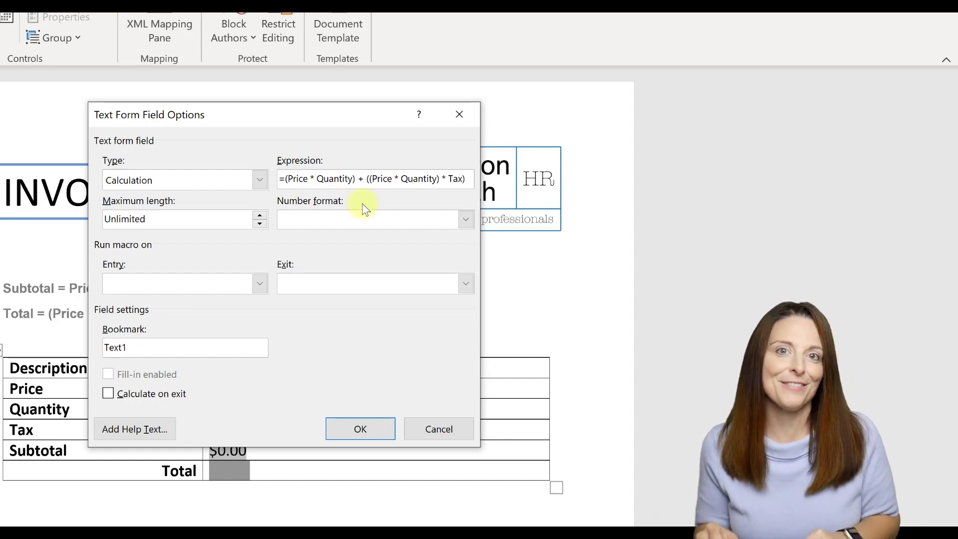
click(467, 221)
click(376, 286)
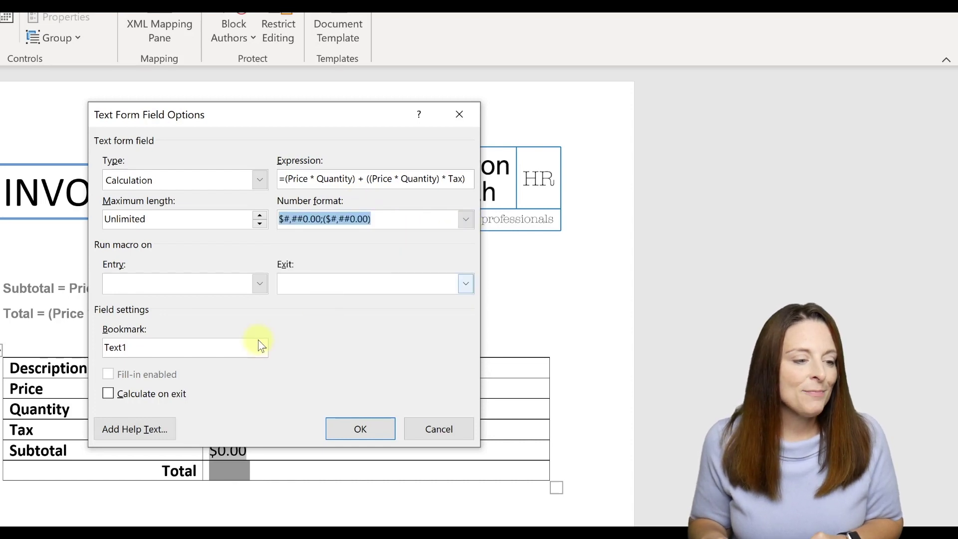
double_click(175, 347)
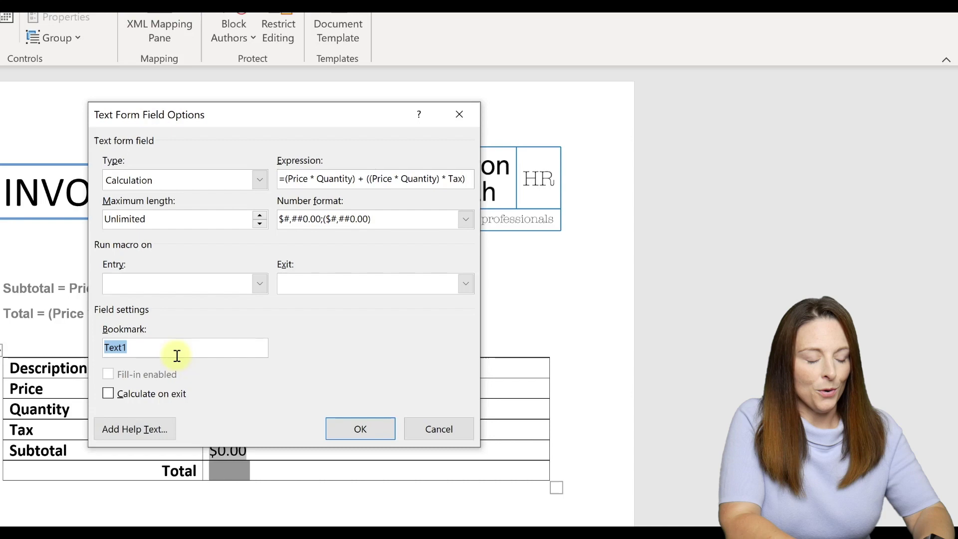
text(Total)
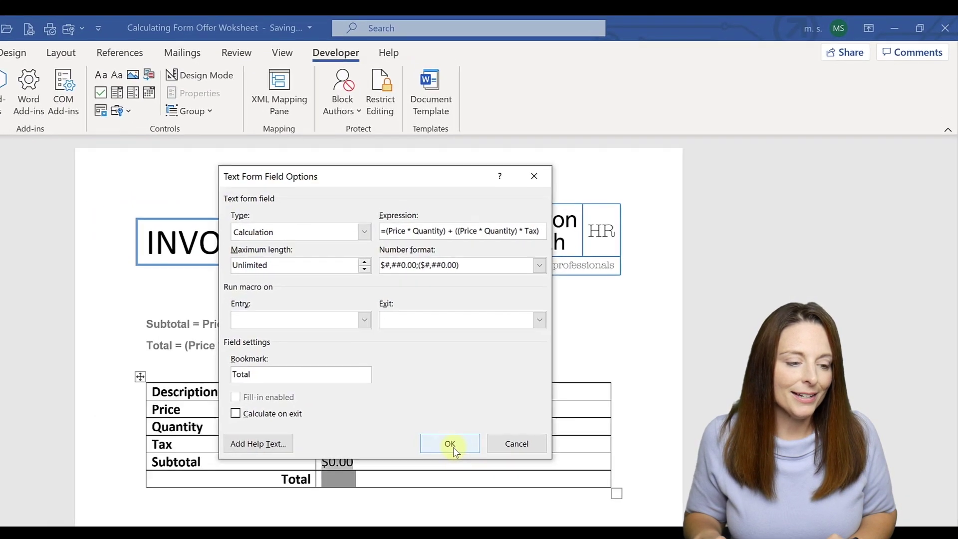
click(450, 444)
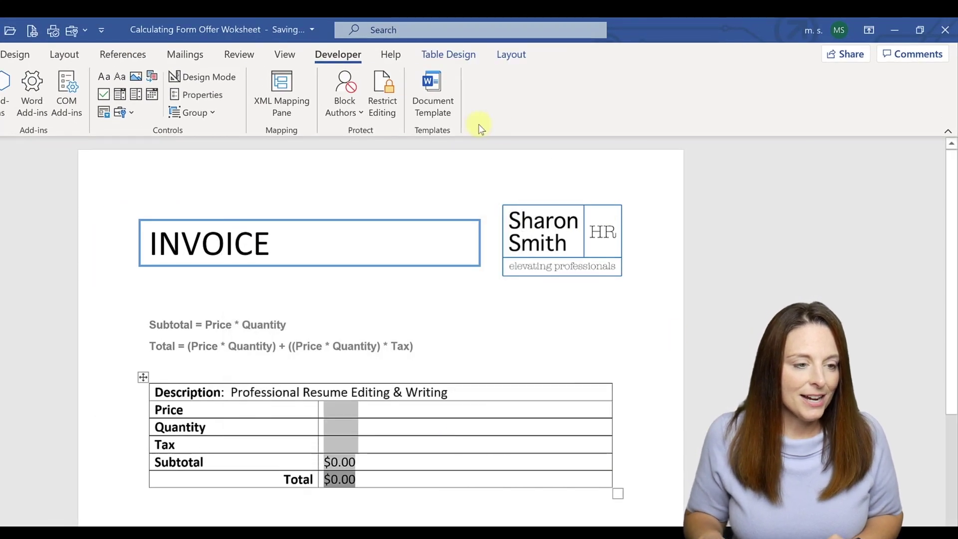
- Enforce Filling in forms protection on the invoice without a password
click(382, 100)
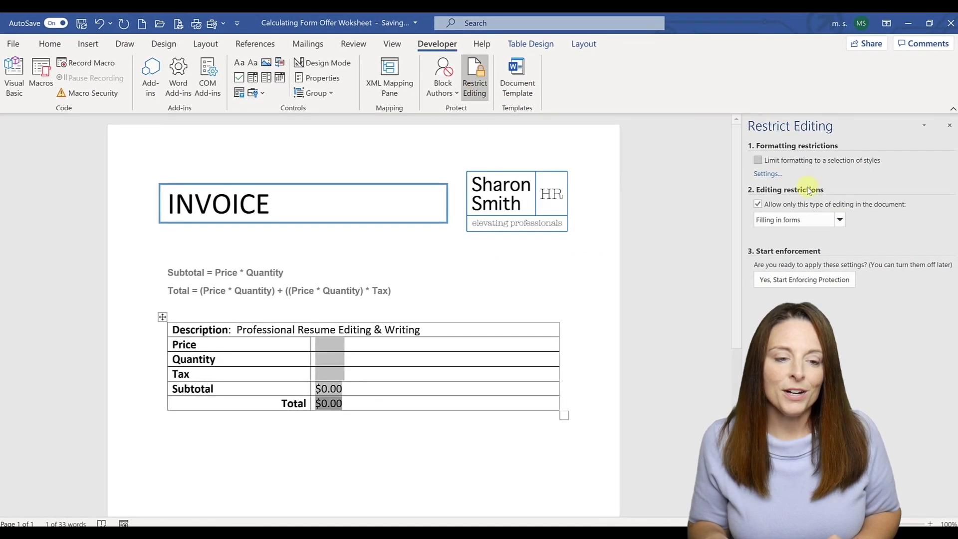
click(842, 220)
click(827, 251)
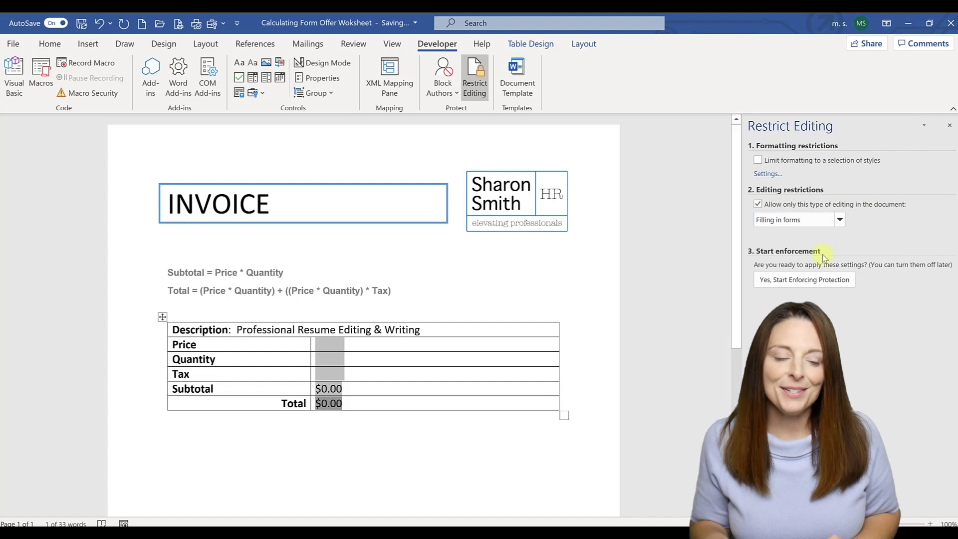
click(791, 280)
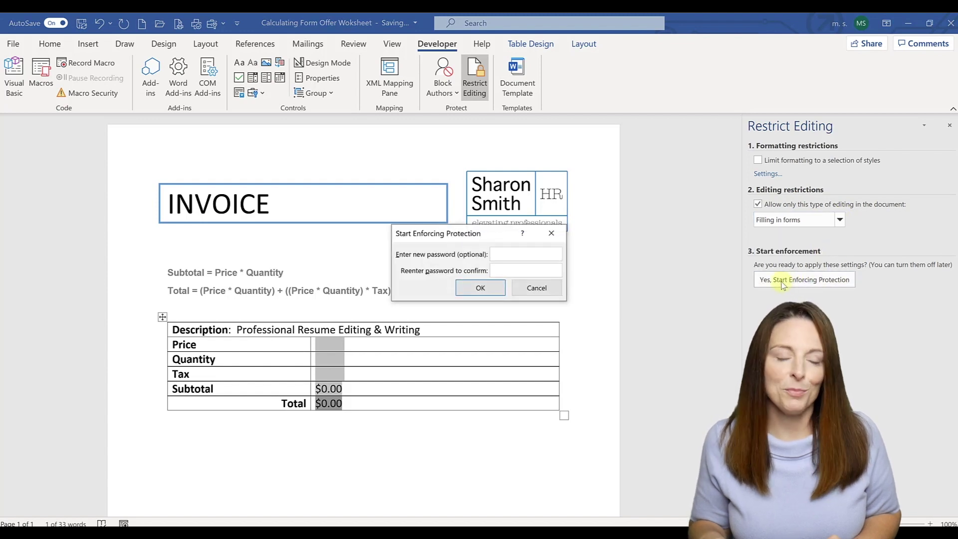
click(490, 288)
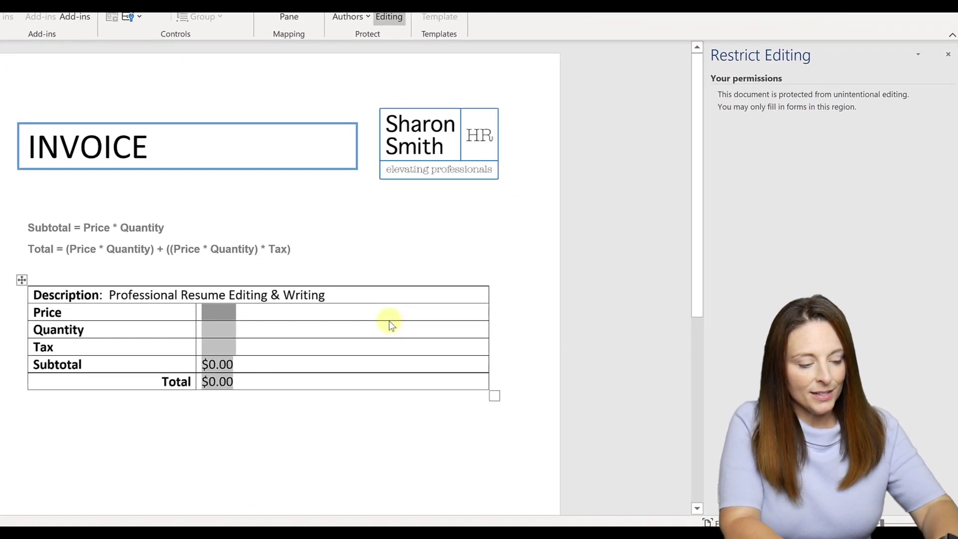
- Enter price 250, quantity 2 and tax .07, yielding Subtotal $500.00 and Total $535.00
text(250)
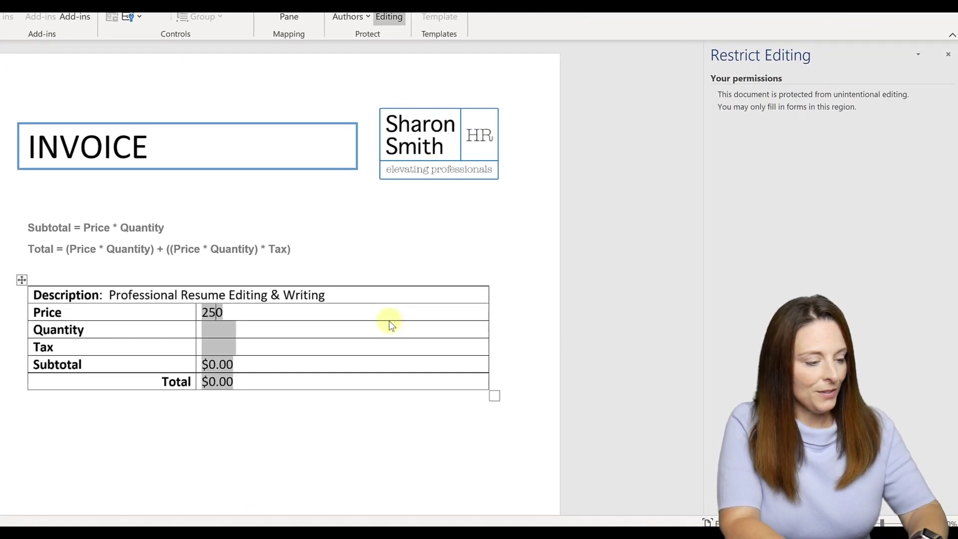
key(Tab)
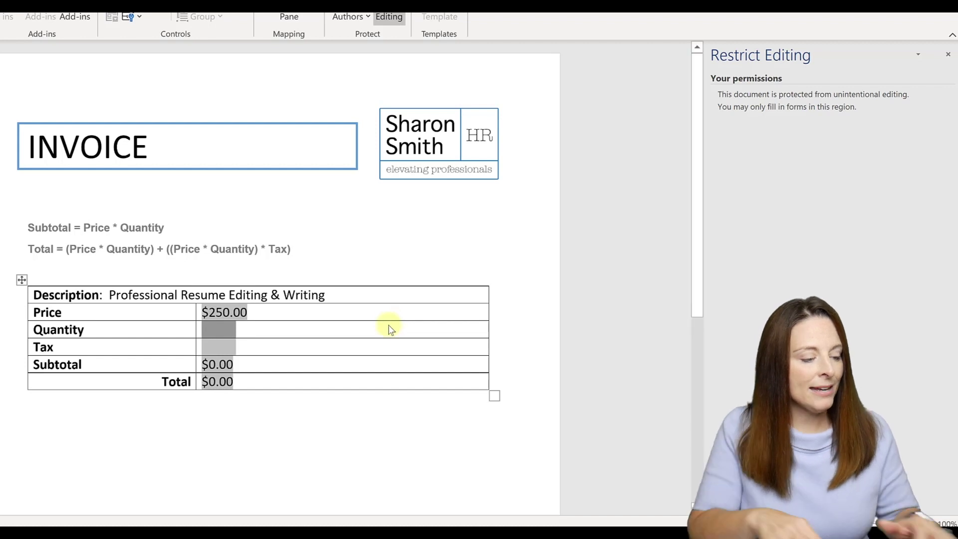
text(2)
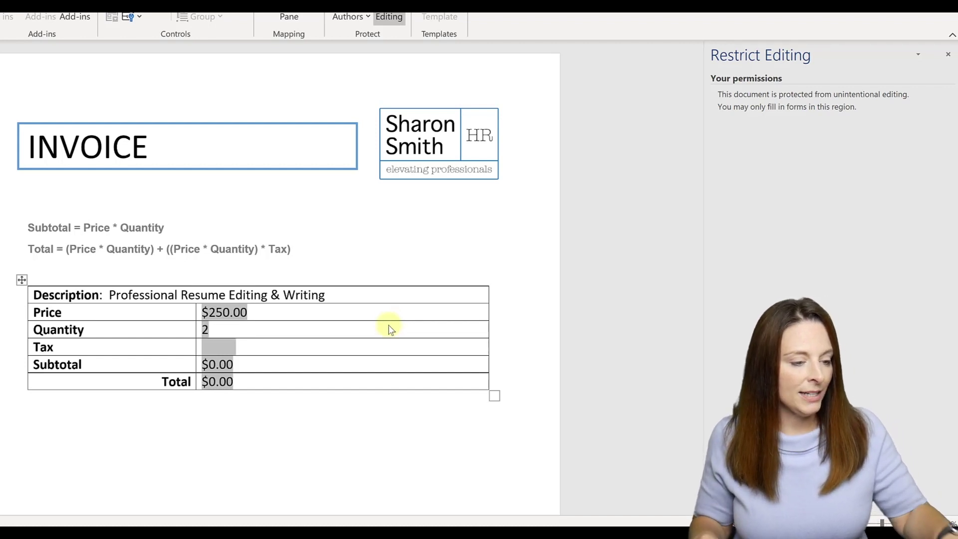
key(Tab)
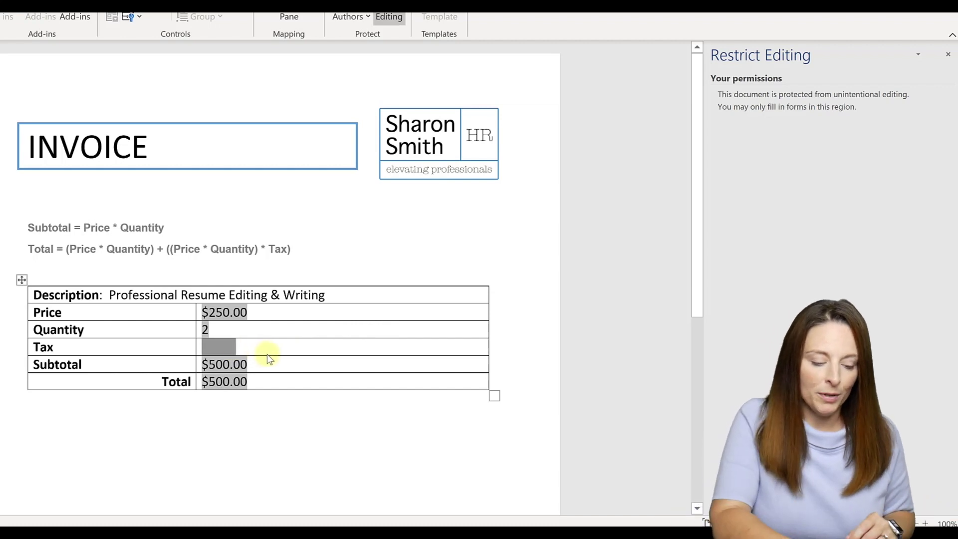
text(.07)
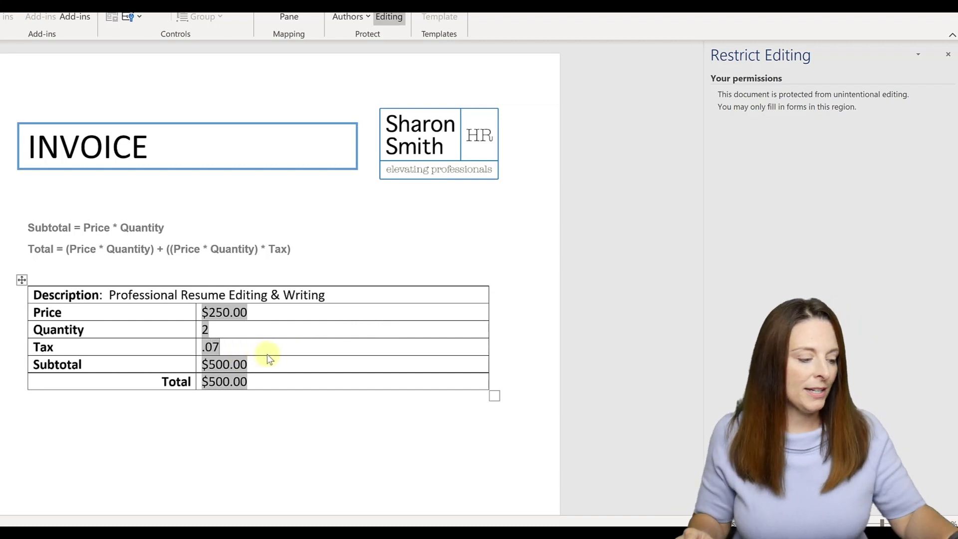
key(Tab)
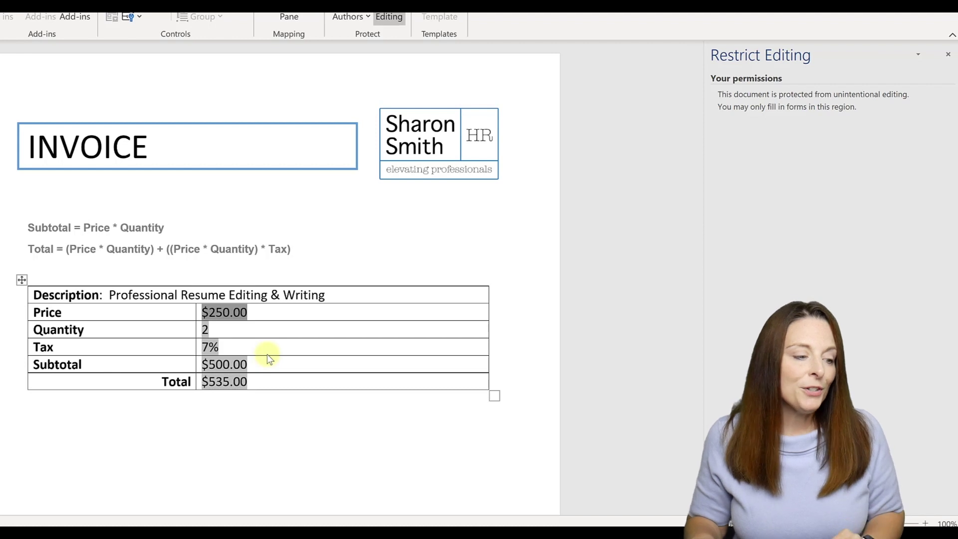